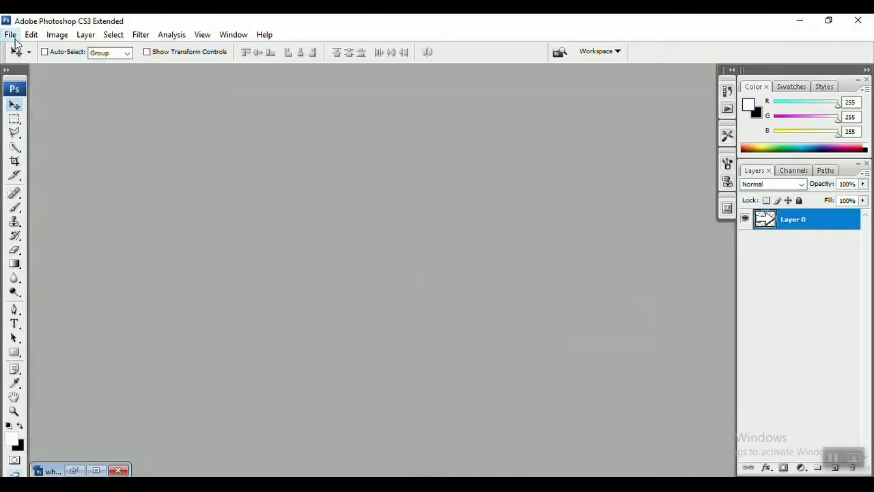
Step: Open 4549670-black-picture.jpg as a floating document window
left_click(10, 34)
left_click(28, 60)
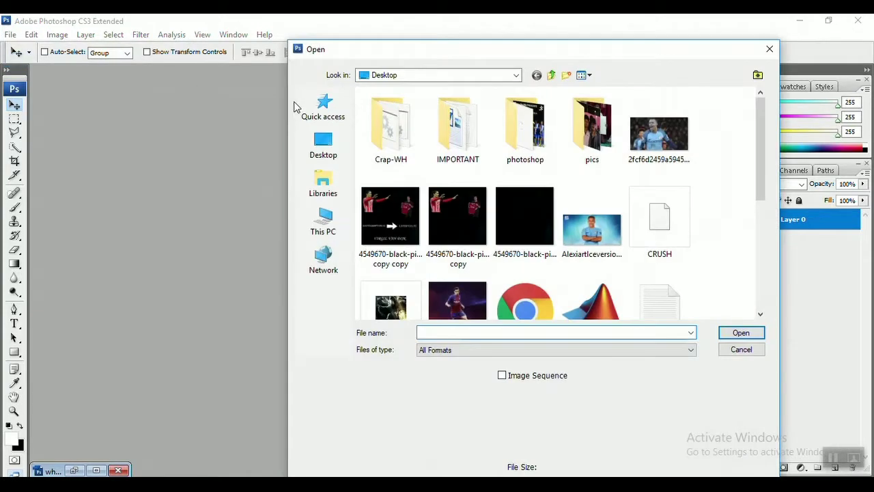
double_click(539, 231)
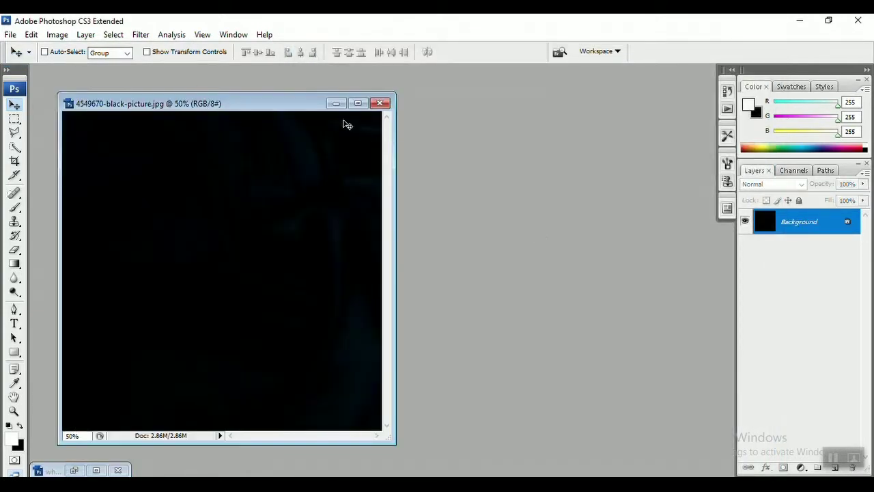
left_click(357, 103)
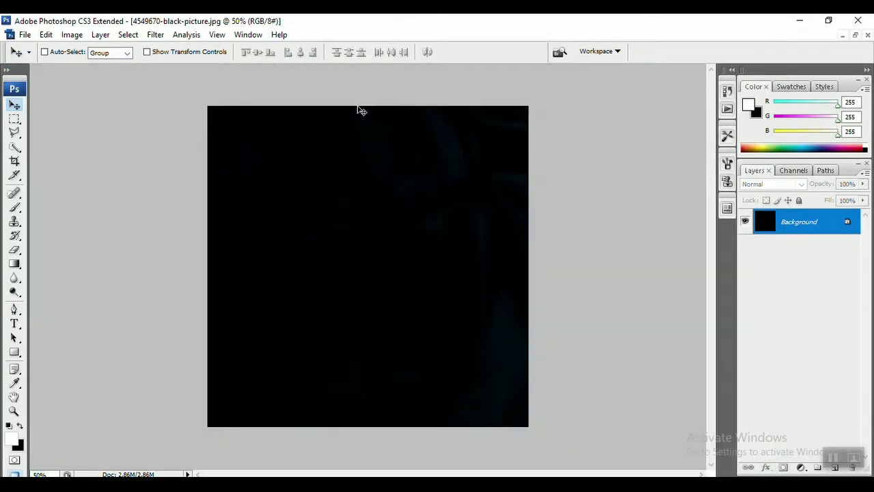
left_click(855, 35)
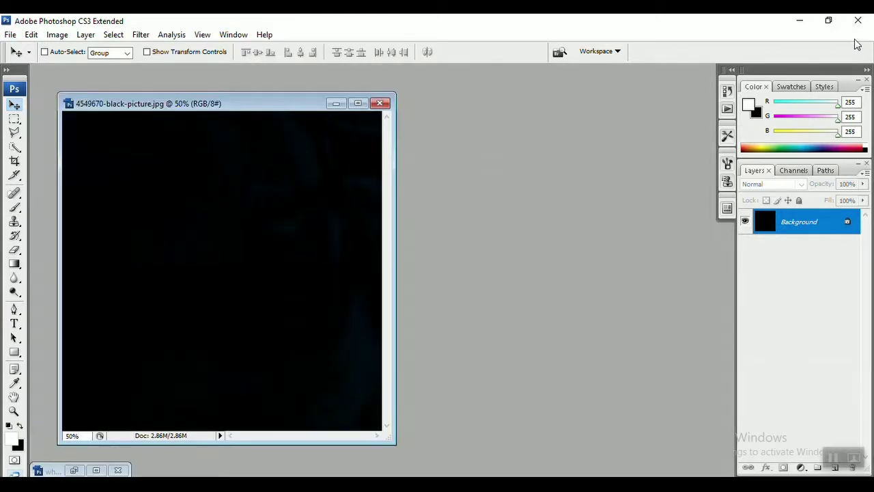
Step: Open the embed-only-philippe-coutinho-barcelona PNG as a second document
left_click(10, 34)
left_click(21, 60)
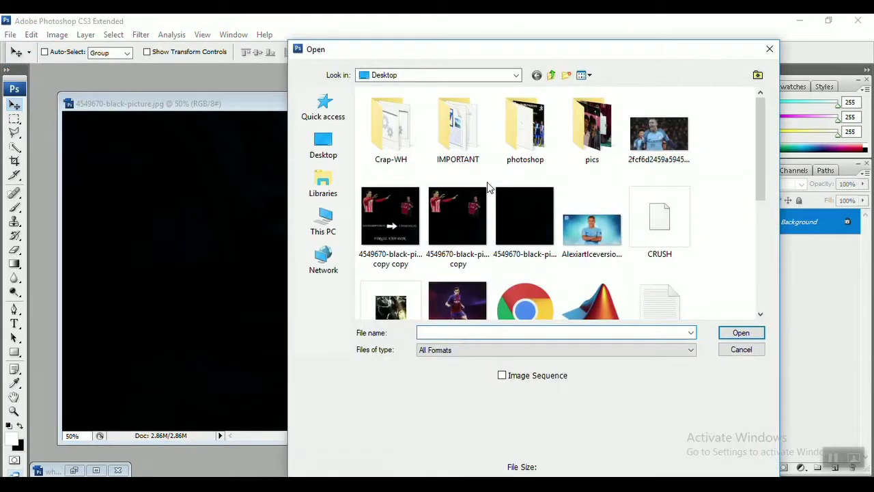
mouse_move(757, 132)
left_mouse_down()
mouse_move(763, 257)
mouse_move(772, 159)
left_mouse_up()
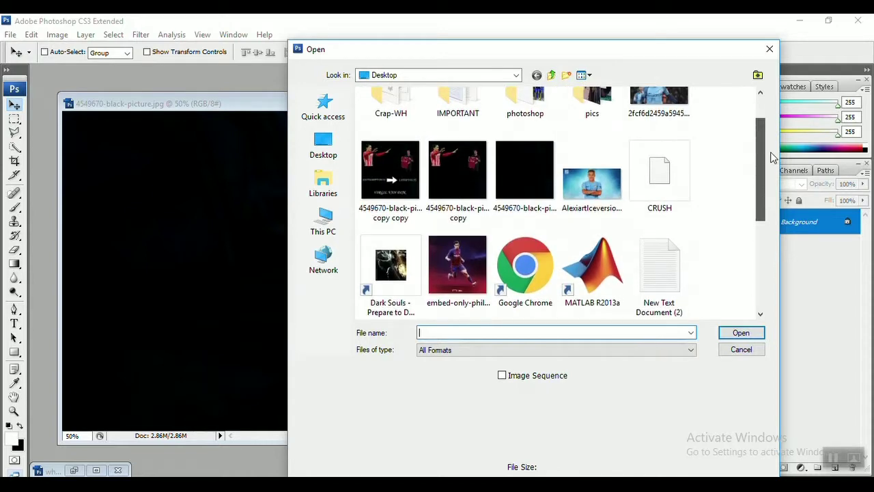
left_click_drag(772, 159, 780, 156)
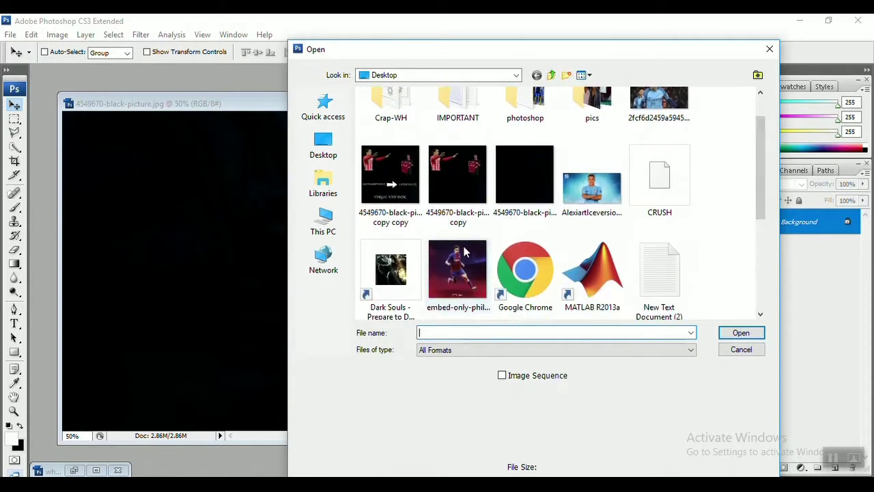
double_click(464, 247)
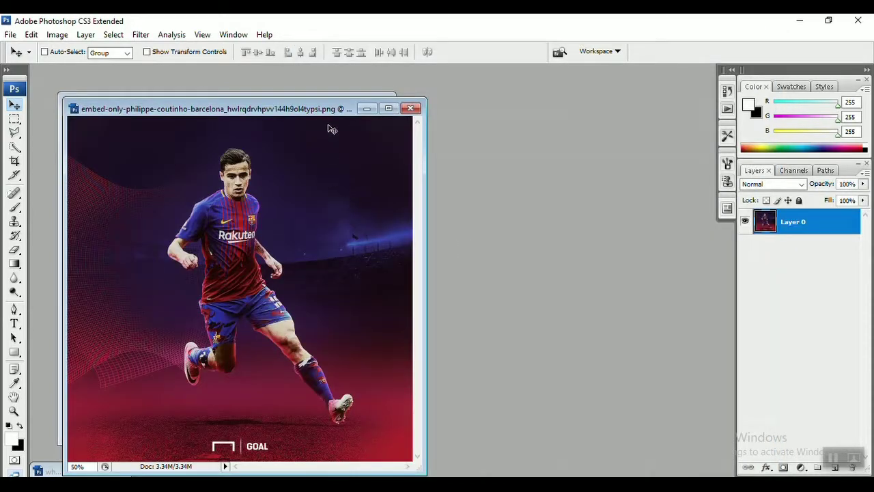
Step: Resize the Coutinho Barcelona image to 500 pixels wide with Image Size
left_click_drag(325, 112, 501, 97)
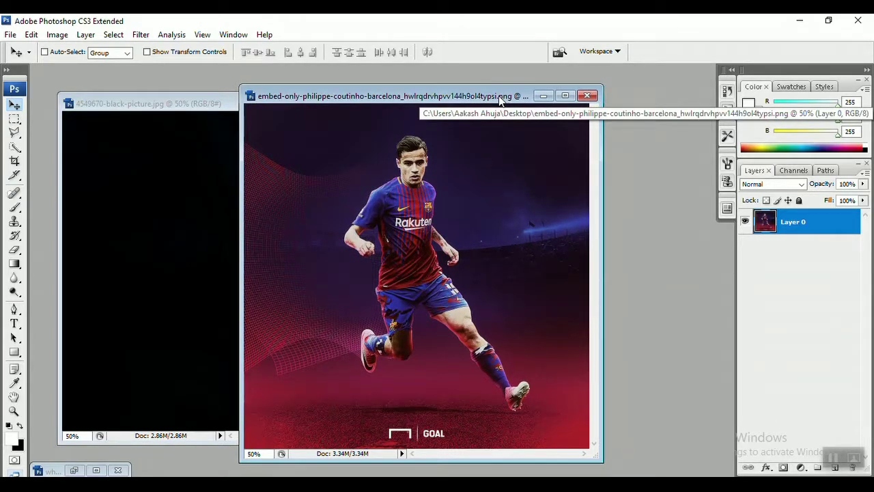
key("ctrl+alt+i")
key("BackSpace")
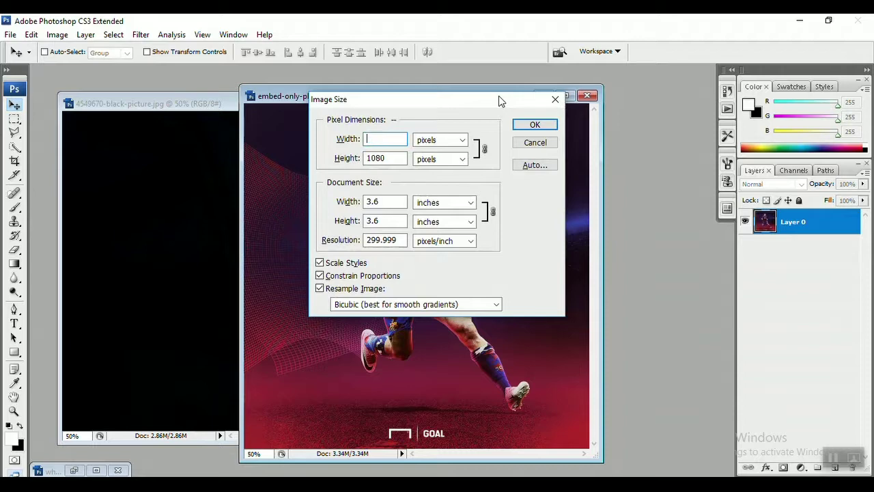
type("500")
key("Return")
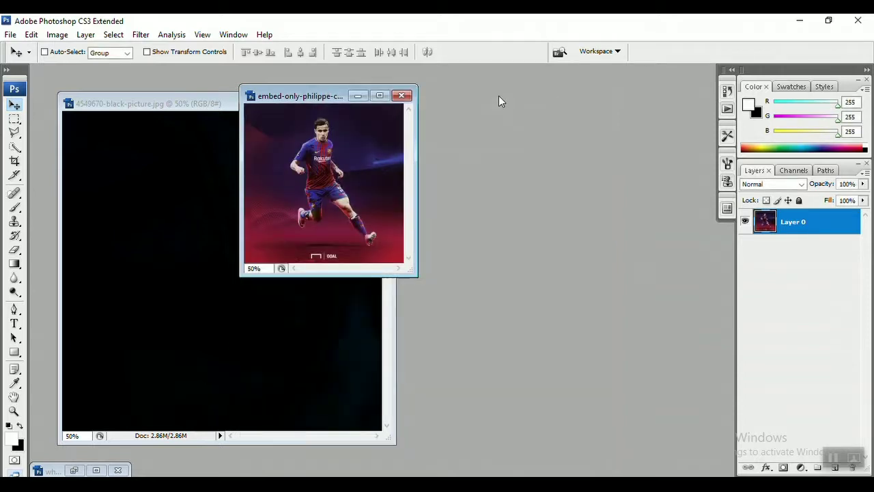
Step: Maximize the Coutinho image window and zoom to 100%
left_click(381, 96)
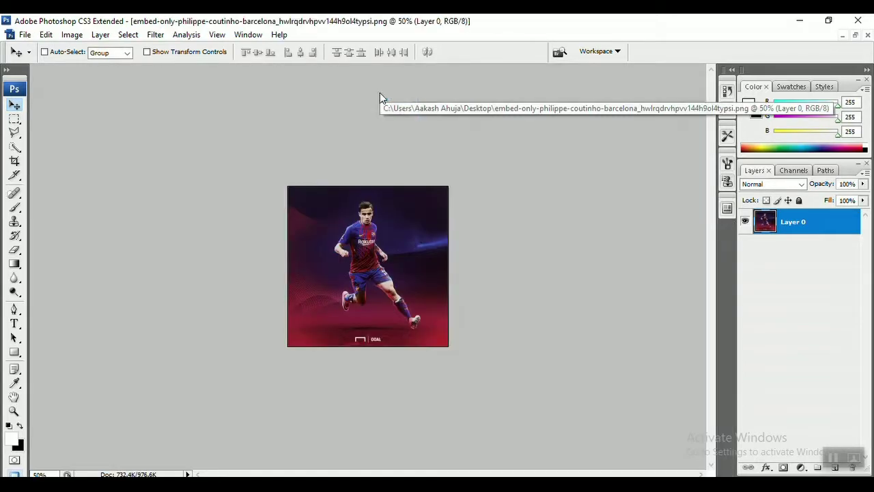
left_click(13, 412)
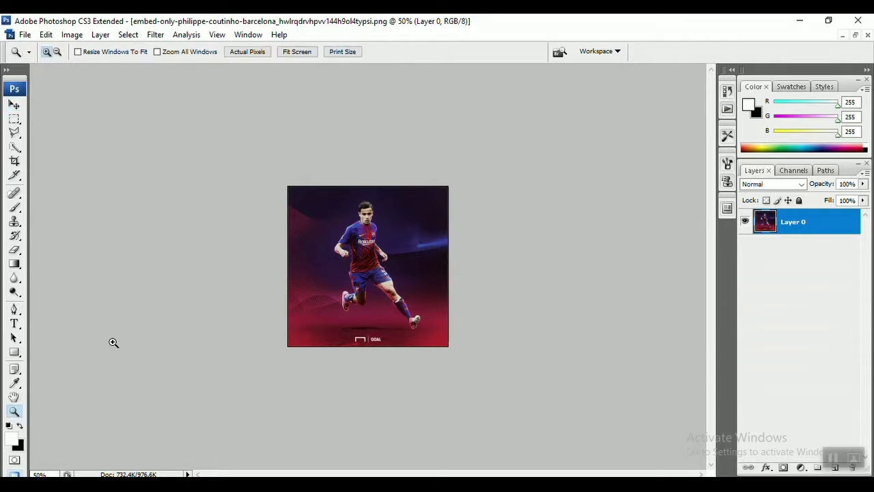
left_click(326, 233)
left_click(339, 236)
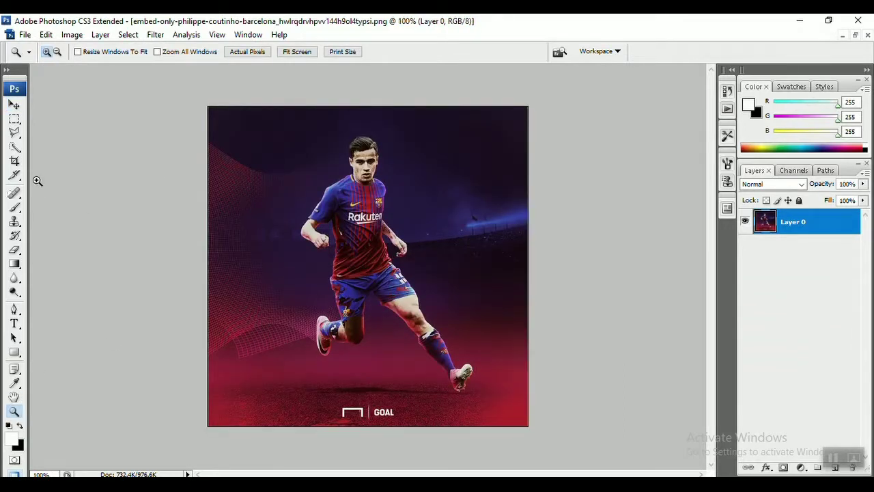
Step: Quick Select the Barcelona player from his jersey outward until he is fully selected
left_click(15, 148)
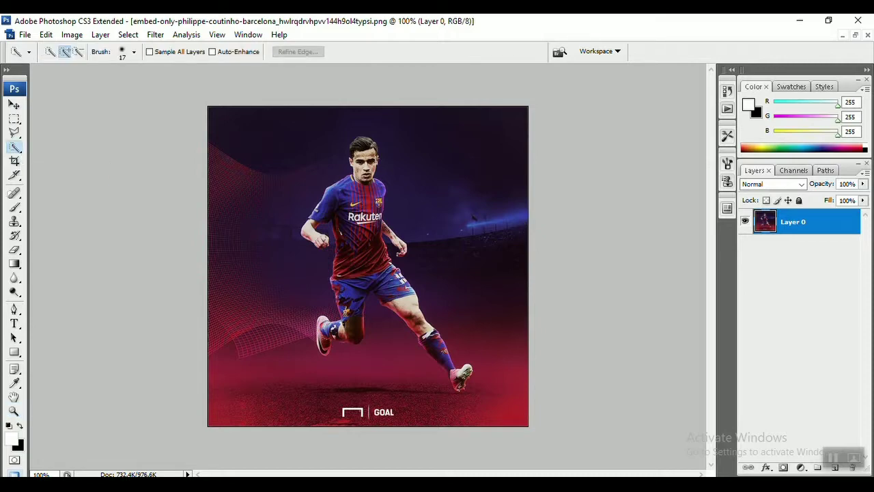
mouse_move(360, 155)
left_mouse_down()
mouse_move(369, 253)
mouse_move(341, 294)
left_mouse_up()
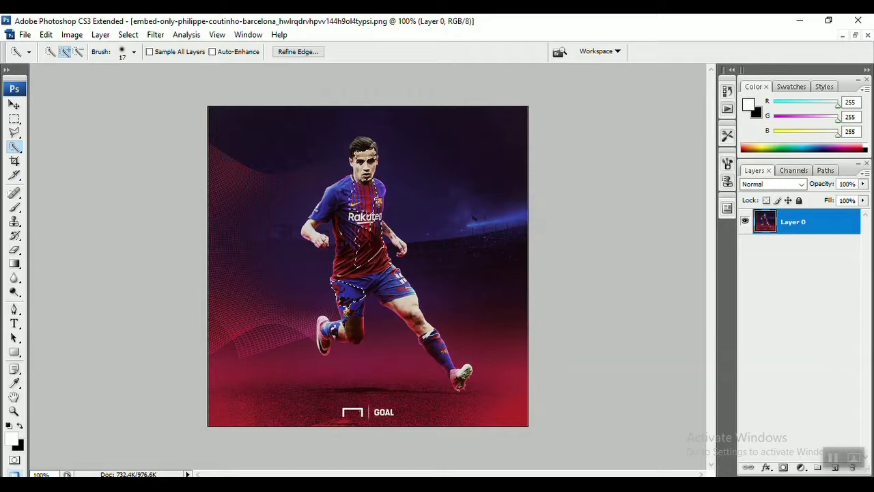
left_click_drag(359, 198, 327, 342)
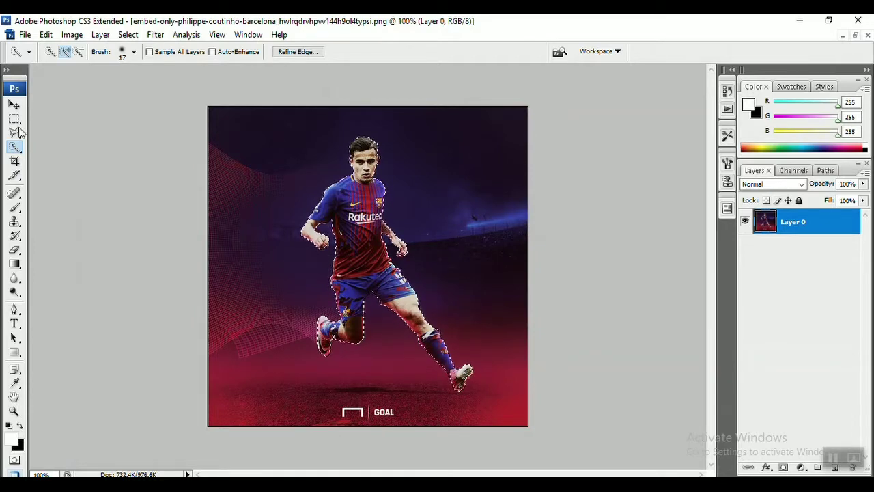
Step: Drag the selected player into the black picture, then delete that first pasted copy
key("v")
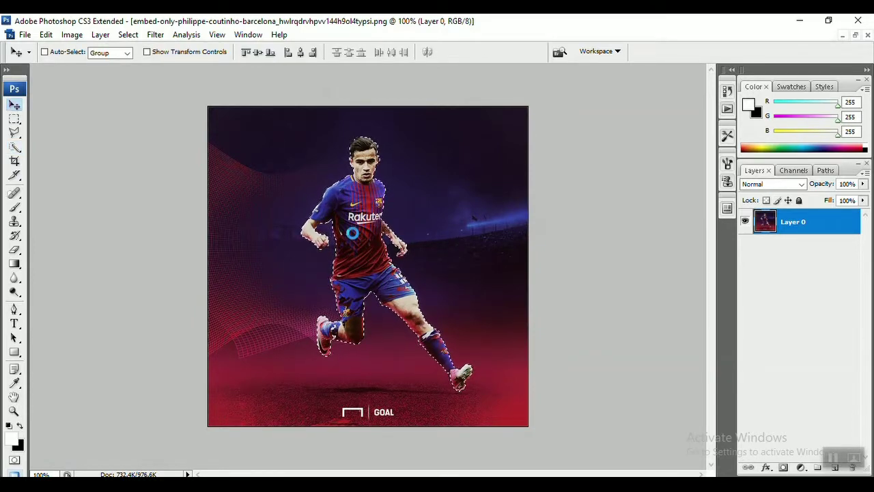
left_click_drag(425, 231, 315, 233)
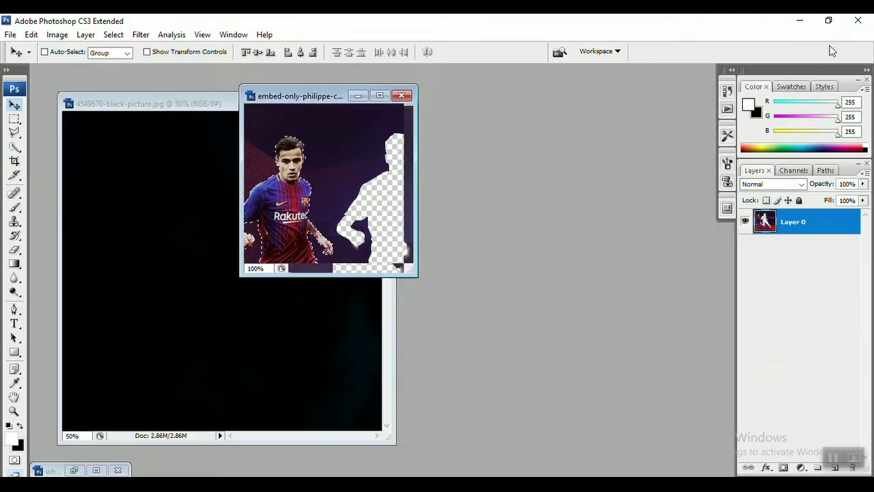
left_click(855, 34)
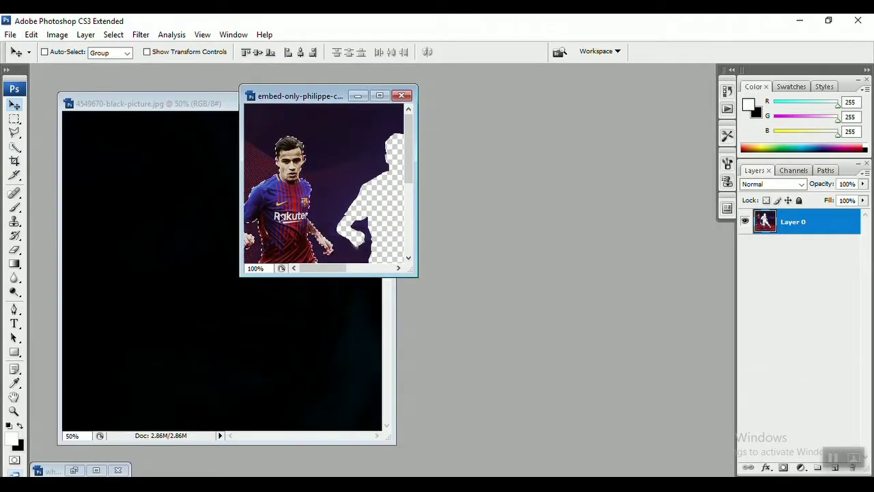
mouse_move(290, 198)
left_mouse_down()
mouse_move(308, 336)
mouse_move(316, 180)
left_mouse_up()
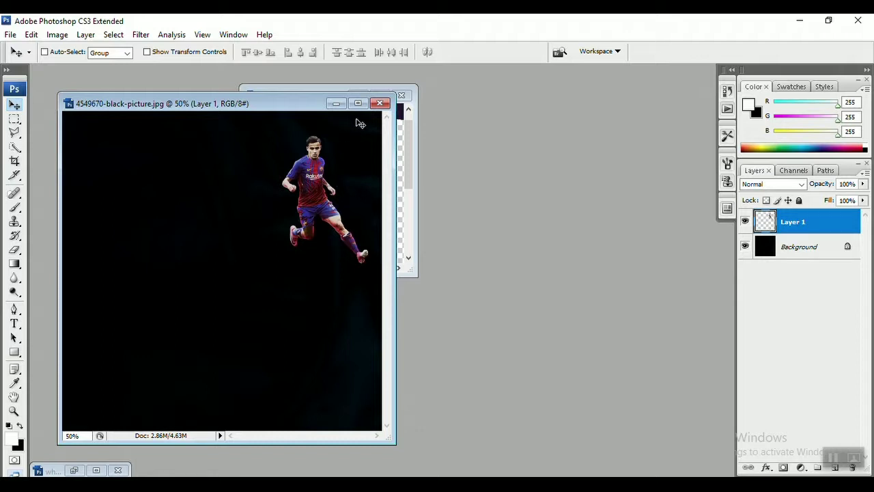
key("Delete")
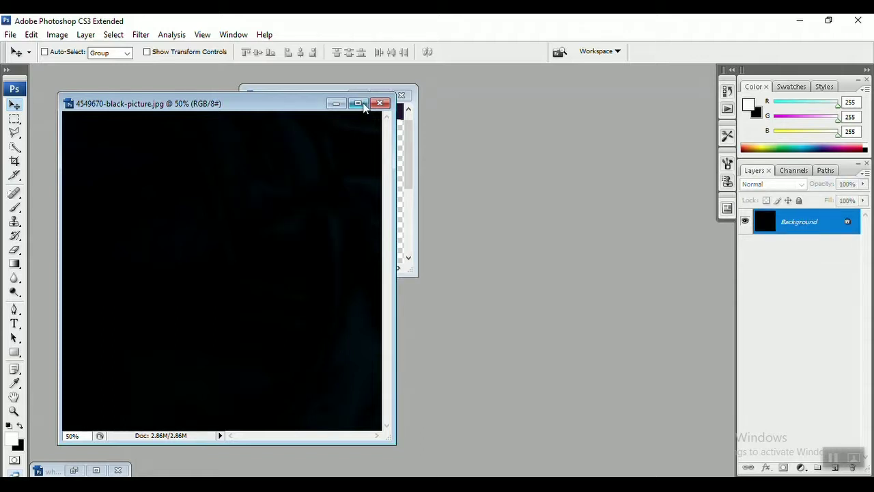
Step: Copy the player into the black picture again as Layer 1, upper right, and maximize it
left_click(312, 93)
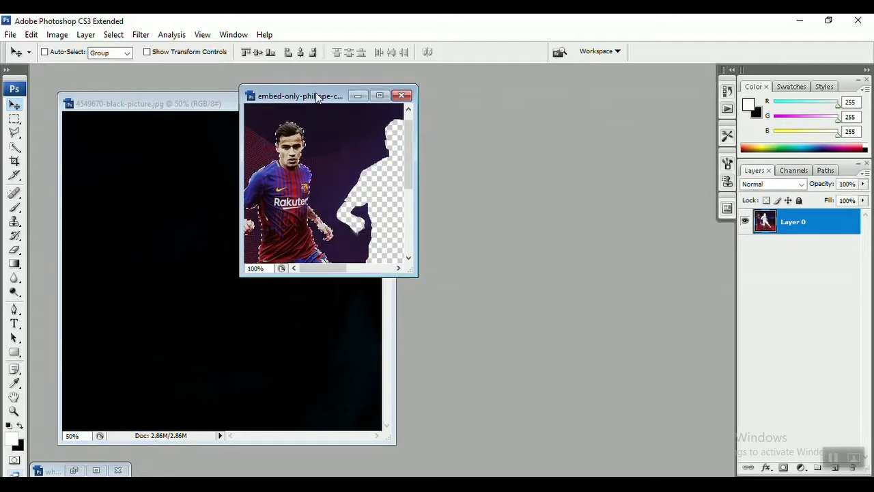
left_click(381, 94)
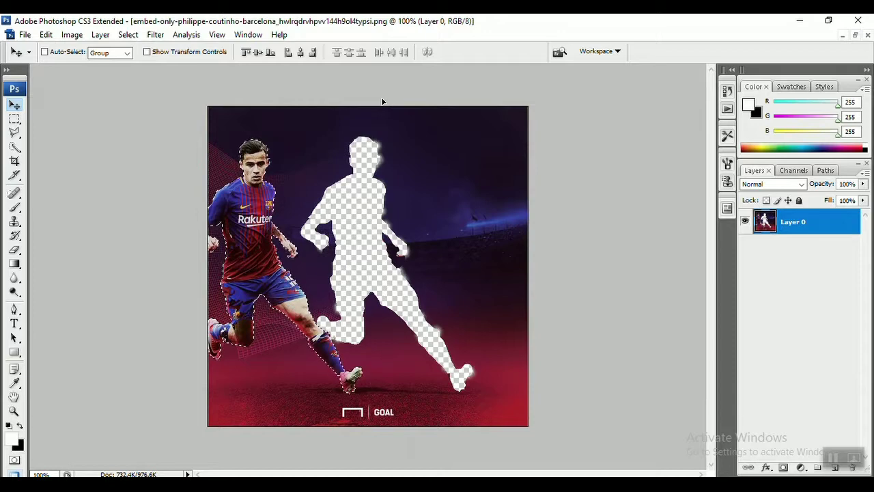
left_click(856, 35)
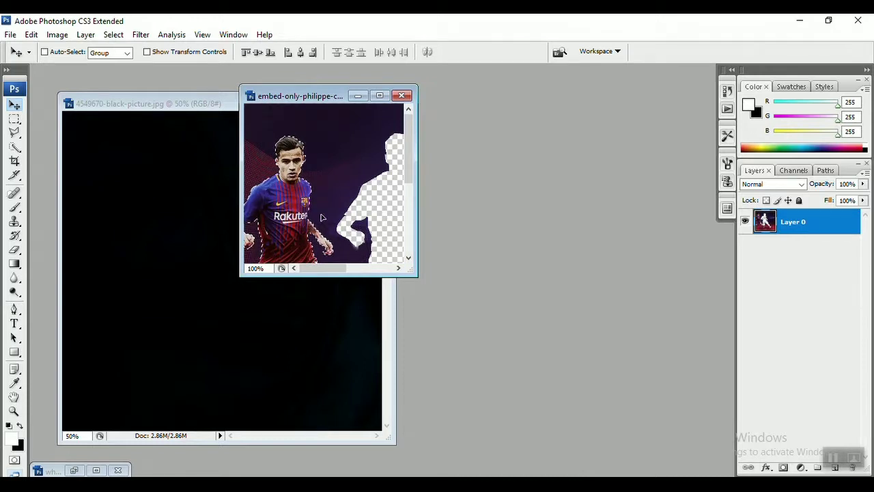
mouse_move(282, 229)
left_mouse_down()
mouse_move(274, 316)
mouse_move(297, 189)
left_mouse_up()
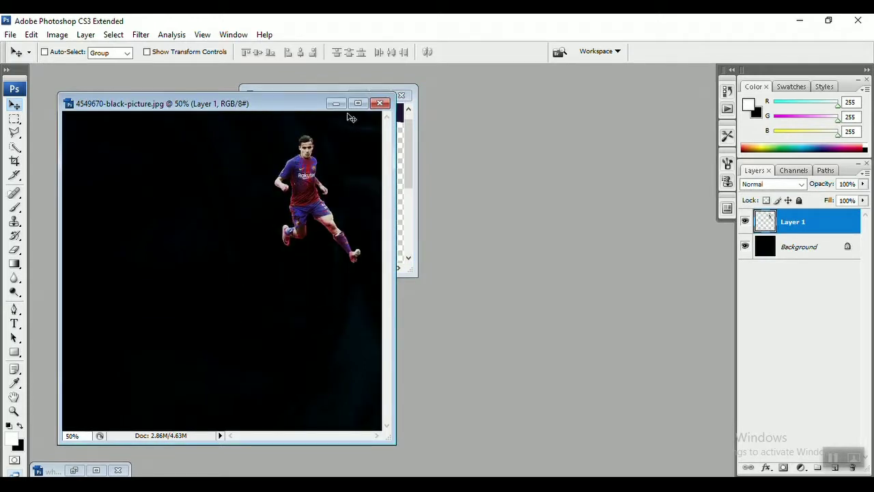
left_click(365, 104)
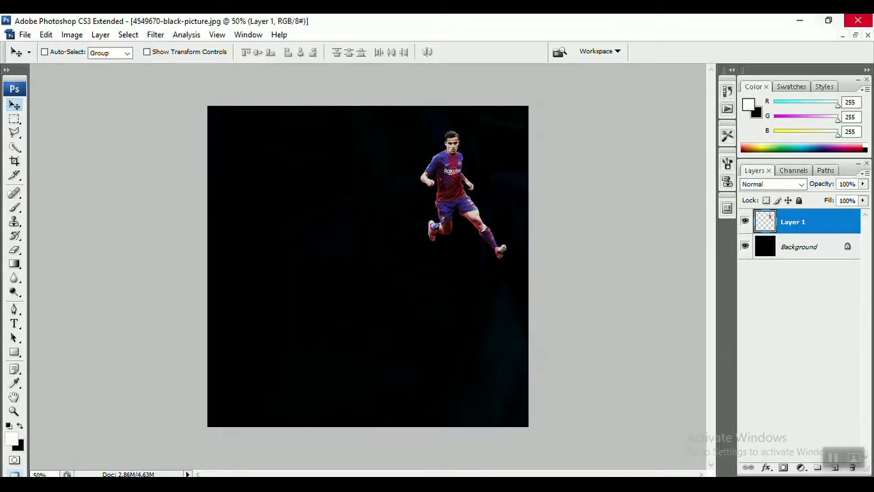
Step: Save the Liverpool-kit Coutinho photo from Google Images as philippe-coutinho1.jpg, then return to Photoshop
key("alt+Tab")
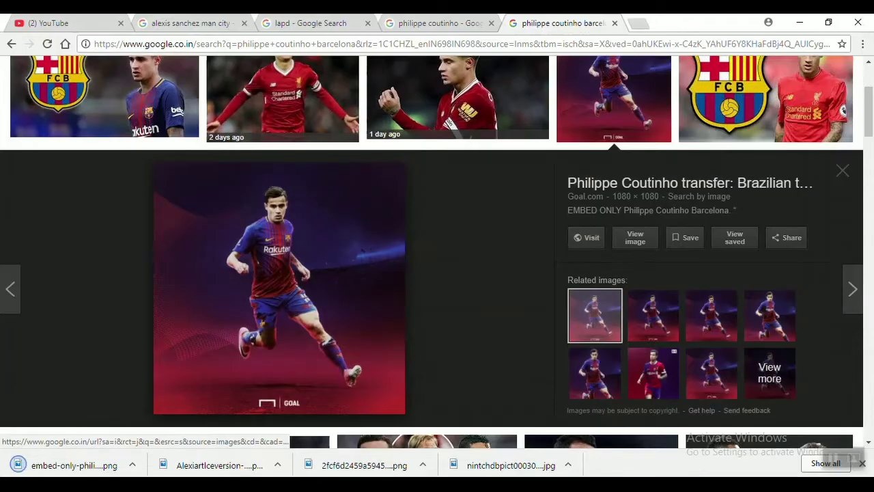
left_click_drag(871, 101, 871, 82)
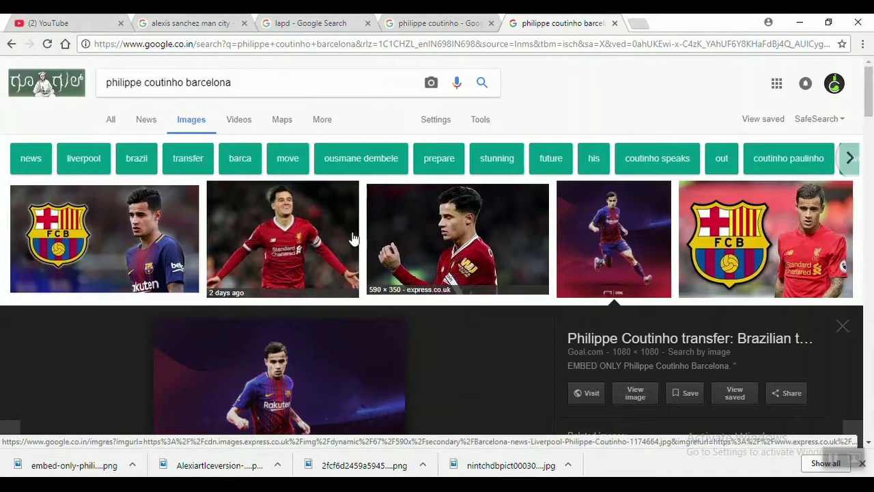
left_click(325, 253)
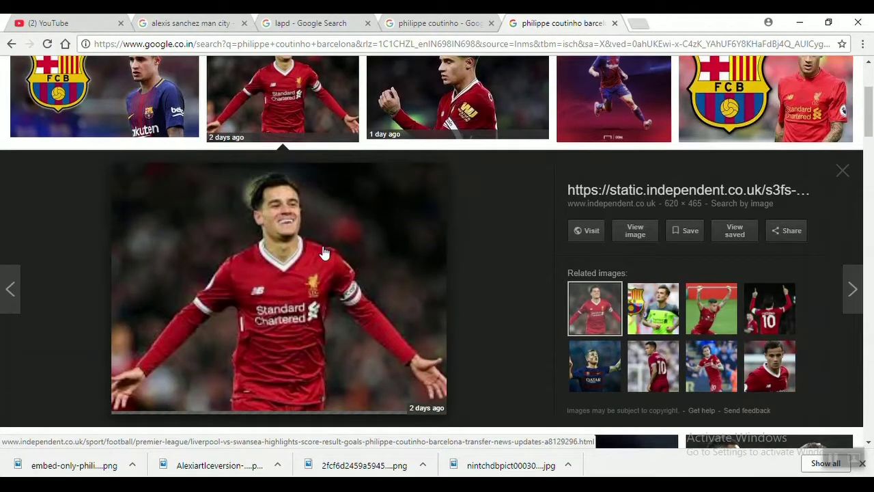
right_click(323, 248)
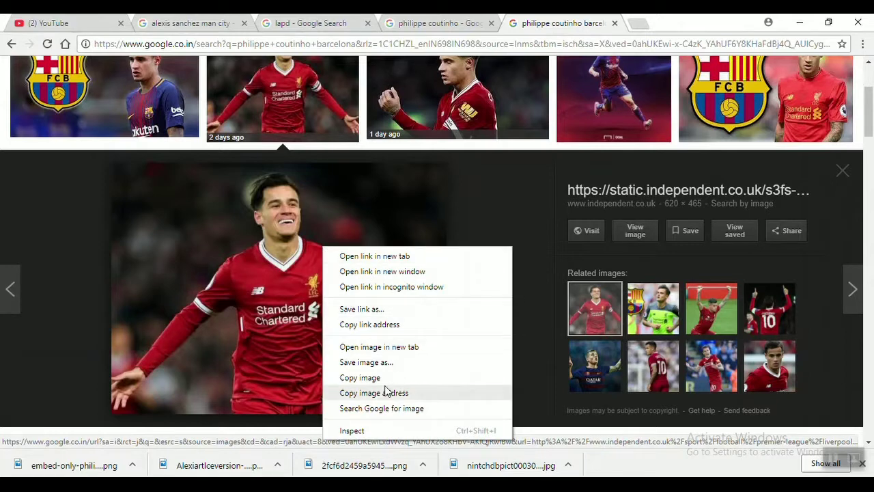
left_click(384, 363)
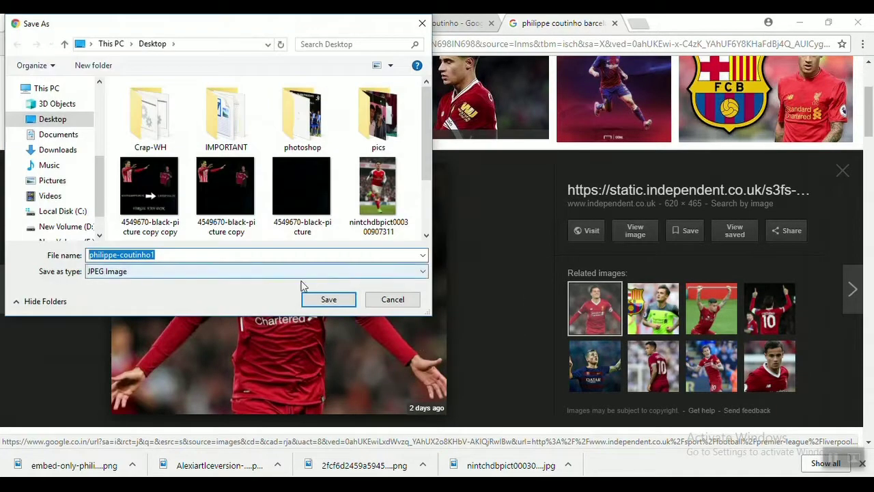
left_click(314, 302)
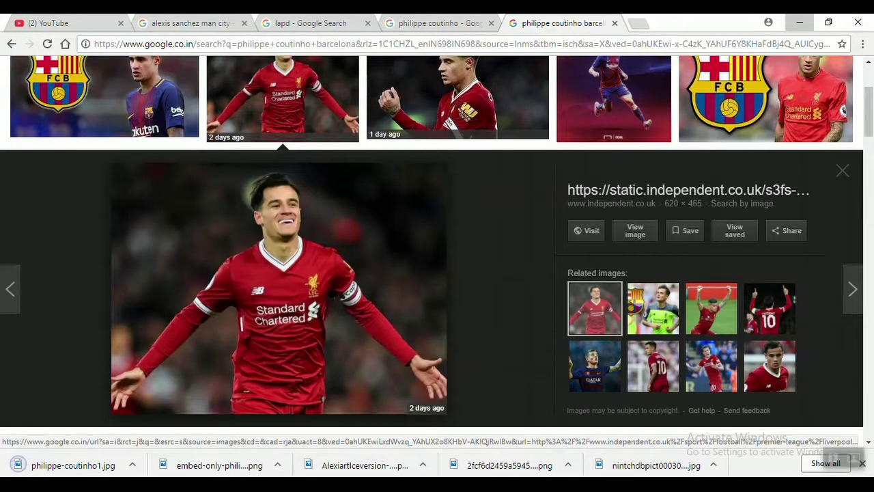
left_click(799, 23)
left_click(24, 34)
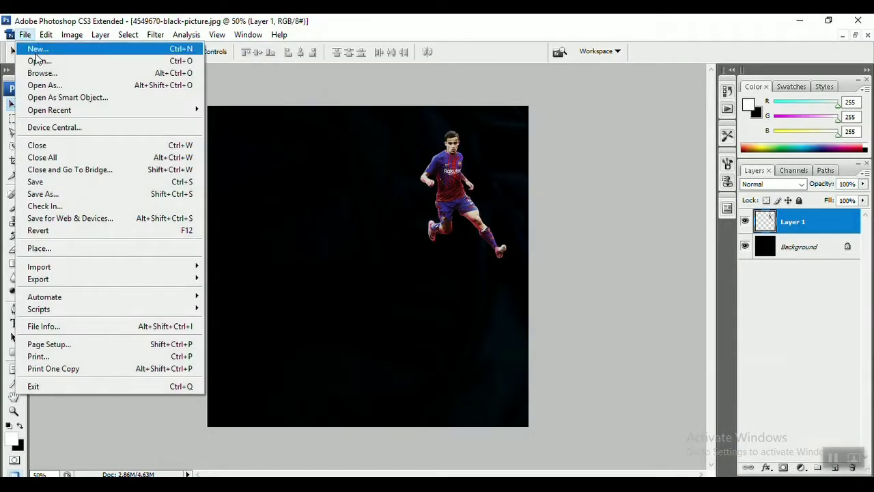
Step: Open philippe-coutinho1.jpg from the Desktop
left_click(40, 61)
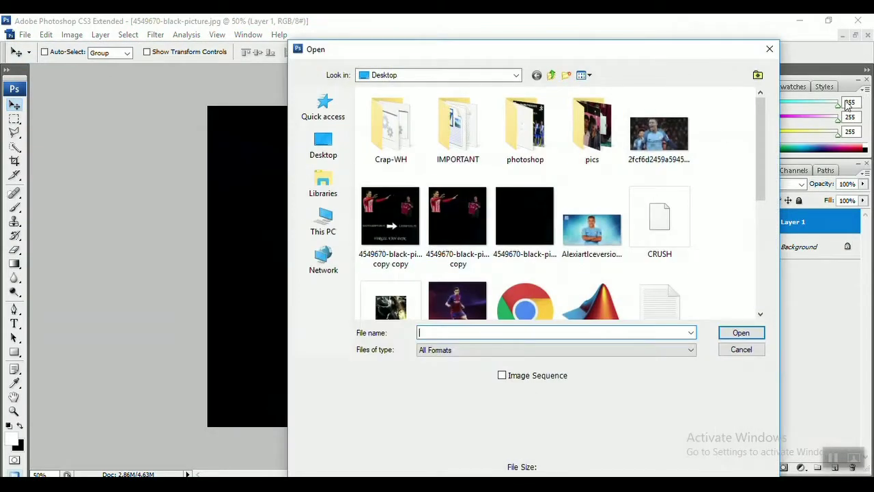
left_click_drag(757, 157, 758, 235)
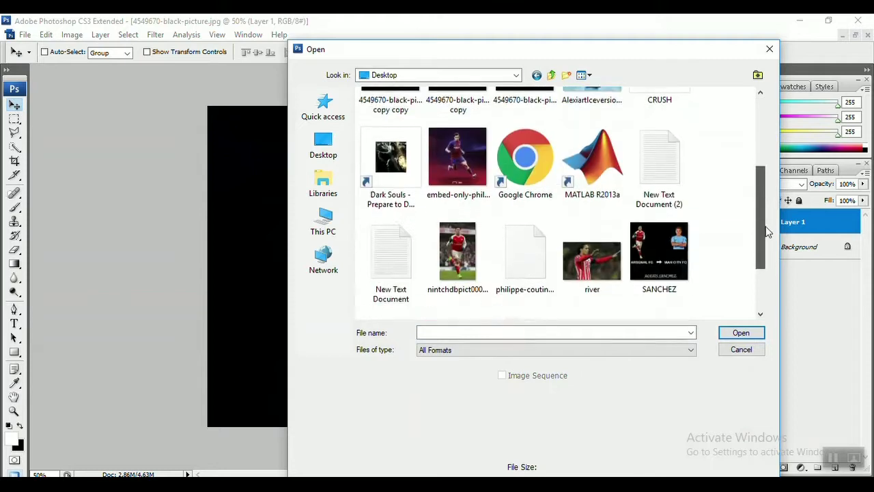
double_click(524, 235)
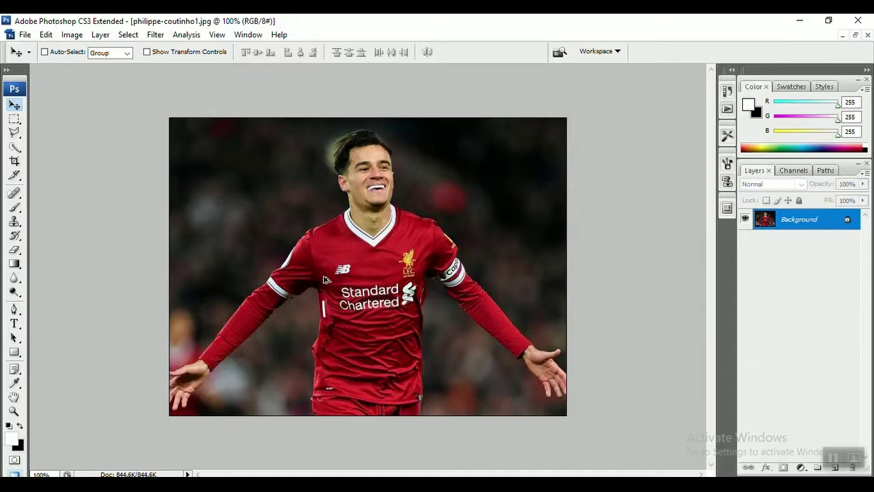
Step: Resize philippe-coutinho1.jpg from 620 to 450 pixels wide
key("ctrl+alt+i")
key("BackSpace")
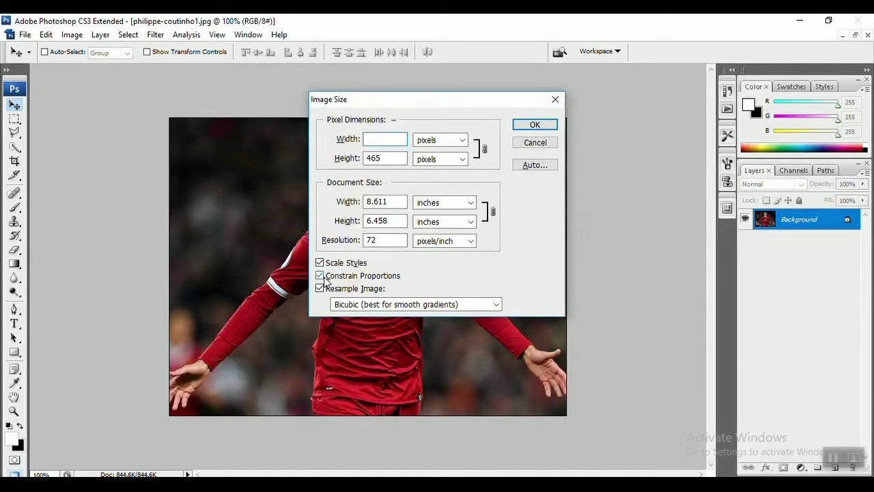
type("450")
key("Return")
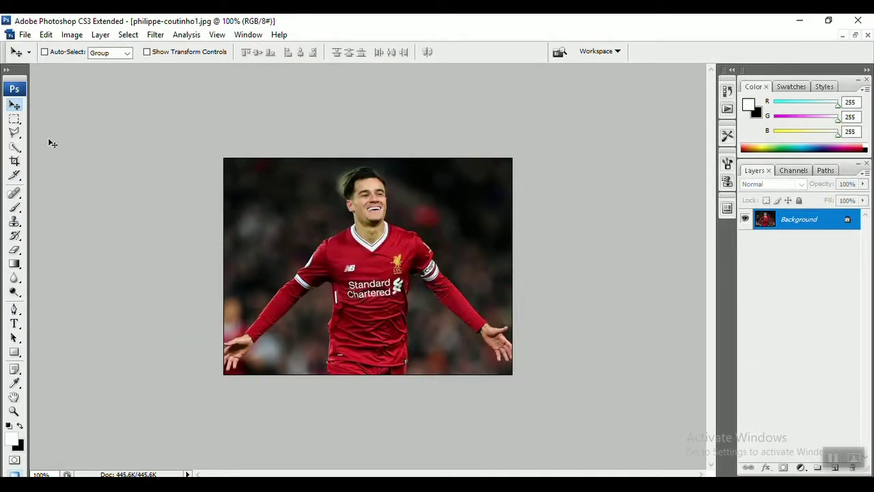
left_click(14, 147)
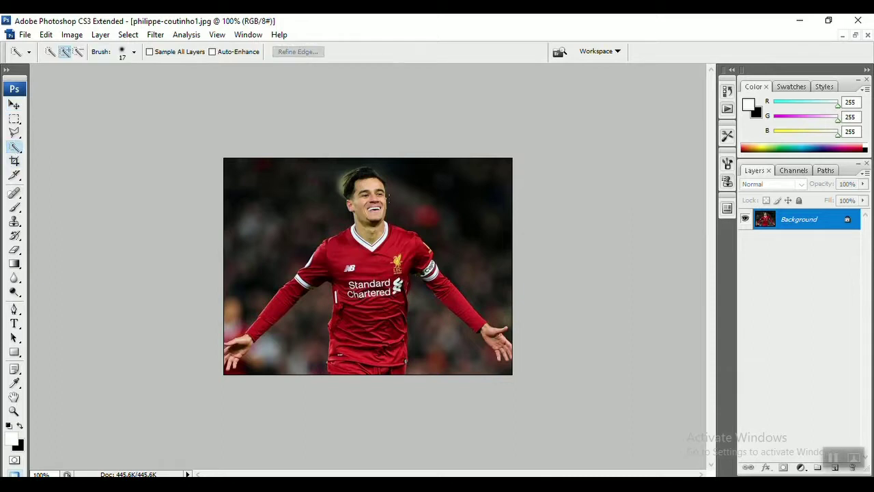
Step: Quick Select the Liverpool-kit player's face, hair, jersey, arms and hands
left_click(375, 204)
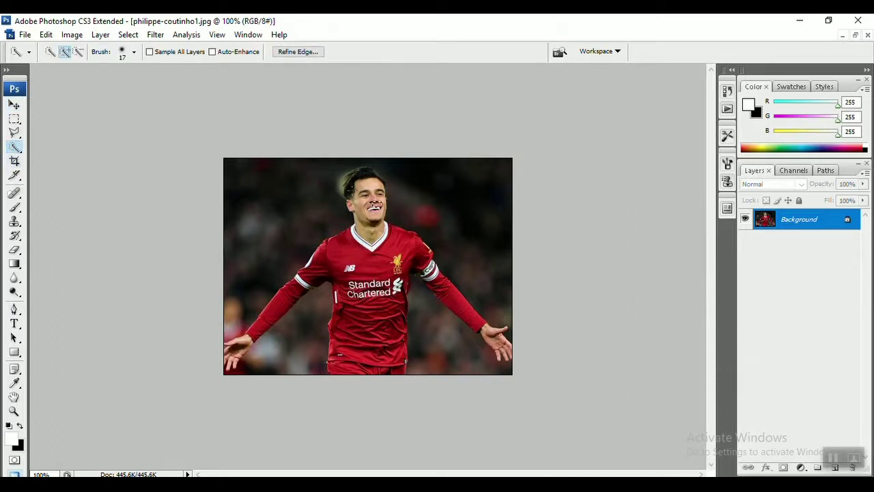
left_click_drag(375, 204, 375, 204)
key("ctrl+d")
left_click_drag(369, 287, 424, 300)
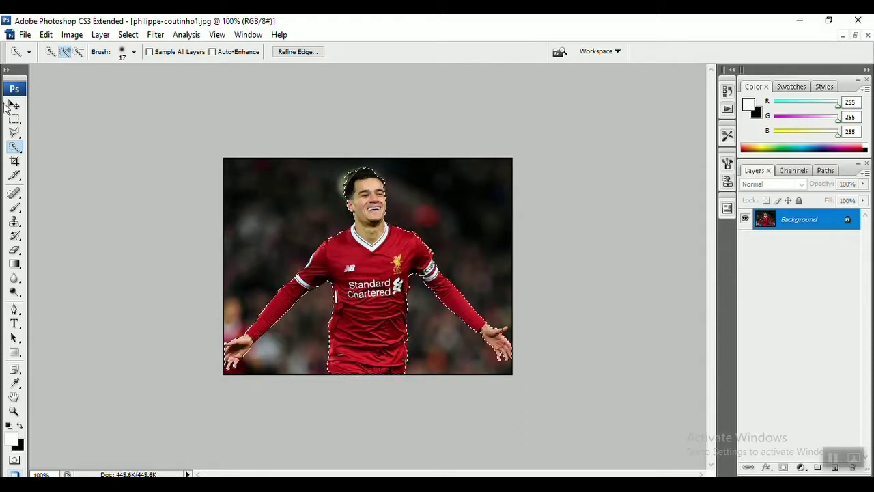
Step: Move the Liverpool player cut-out into the black poster as Layer 2
left_click(14, 106)
left_click_drag(340, 263, 200, 290)
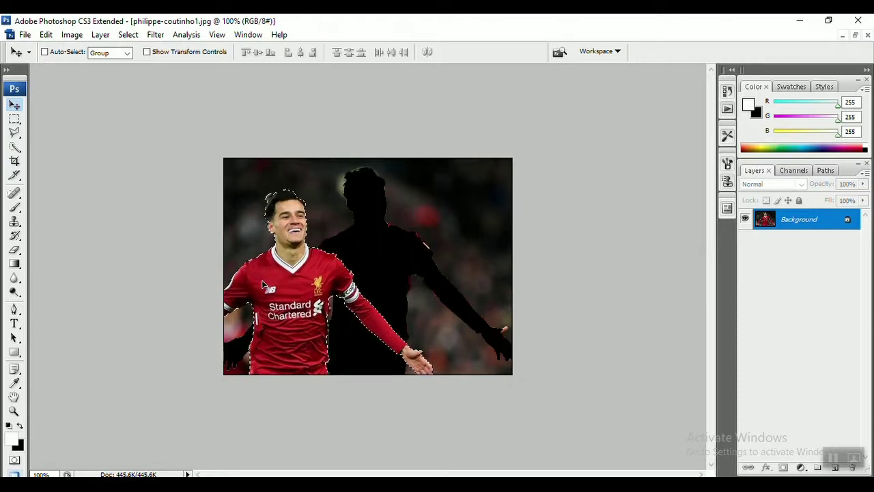
left_click(855, 35)
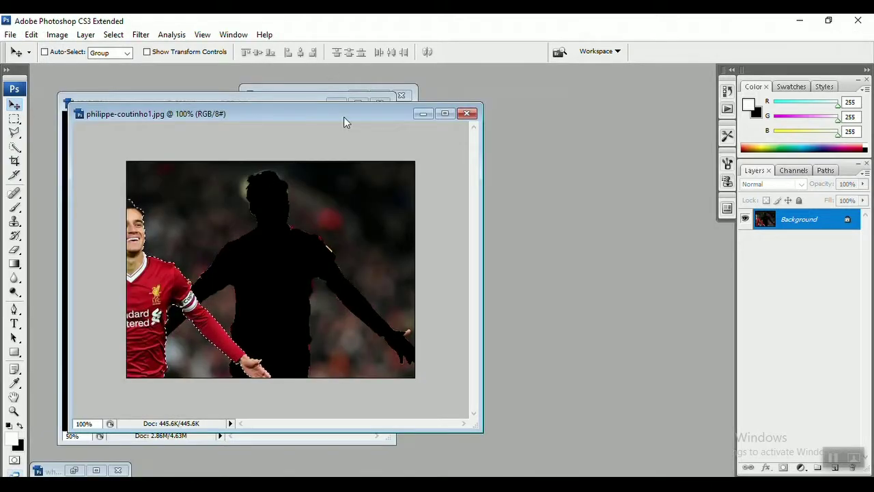
left_click_drag(343, 117, 560, 185)
left_click_drag(390, 326, 234, 237)
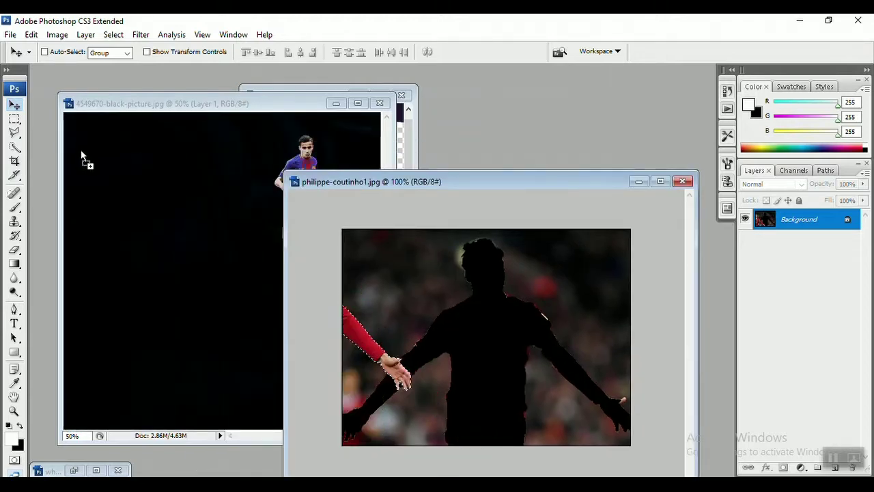
left_click_drag(81, 156, 109, 205)
Step: Place the Liverpool cut-out at the poster's upper left, level with the Barcelona one
left_click(358, 104)
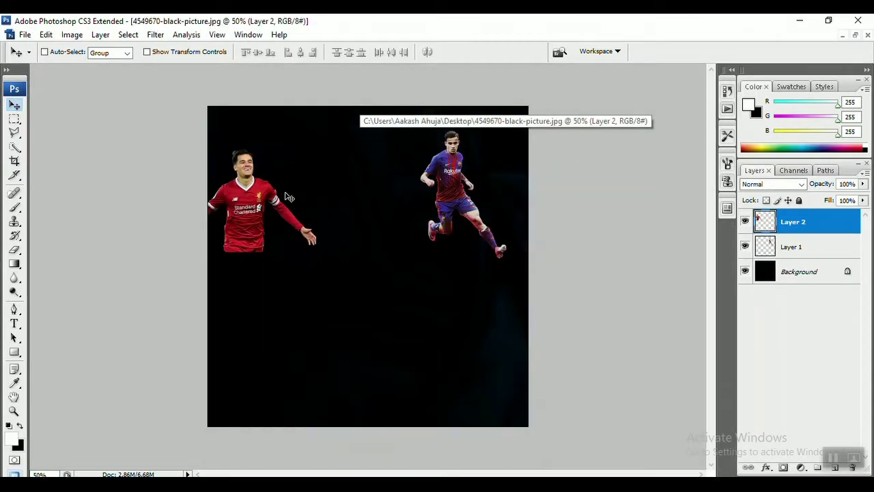
left_click_drag(288, 198, 288, 192)
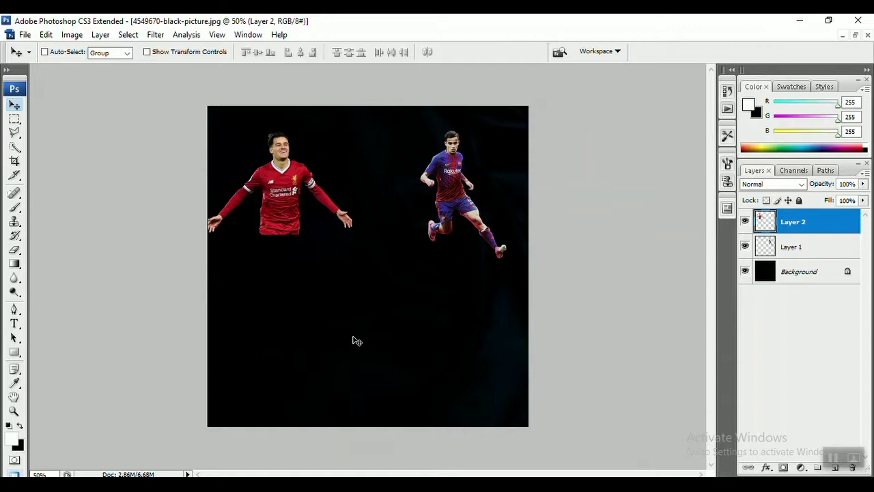
left_click_drag(280, 231, 285, 219)
left_click(14, 323)
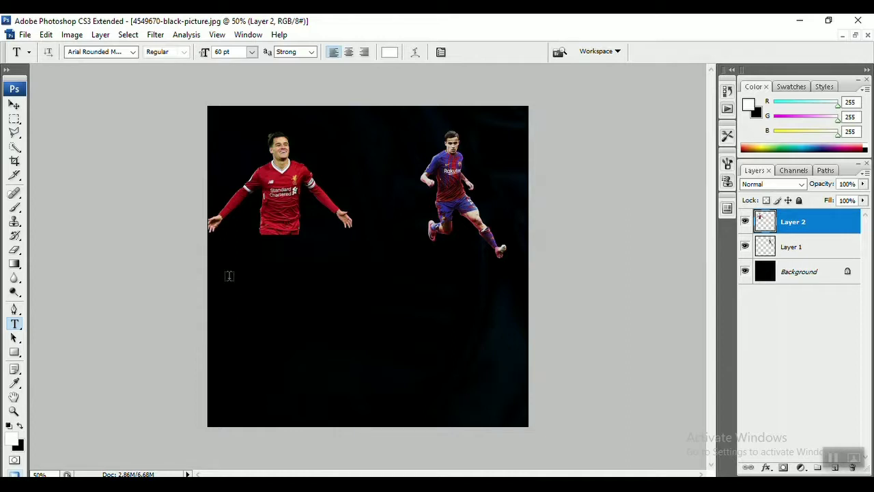
Step: Add a white LIVERPOOL FC caption below the Liverpool player
left_click_drag(235, 280, 371, 308)
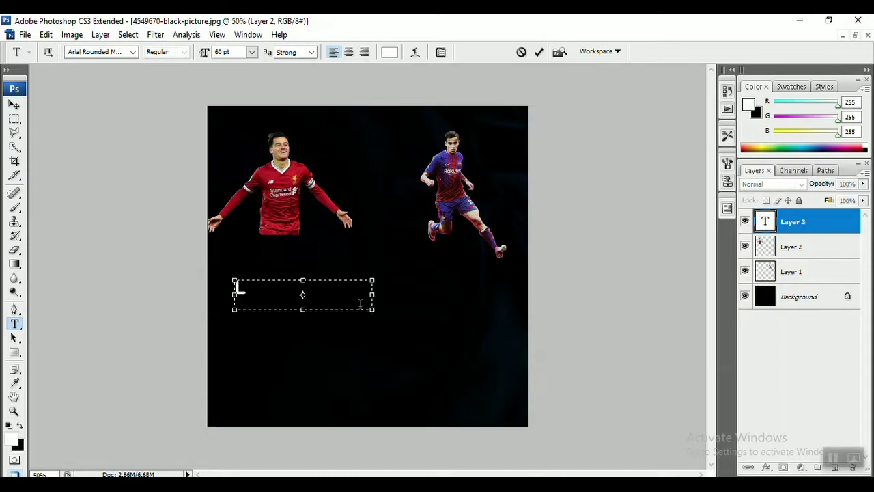
type("VERPOOL")
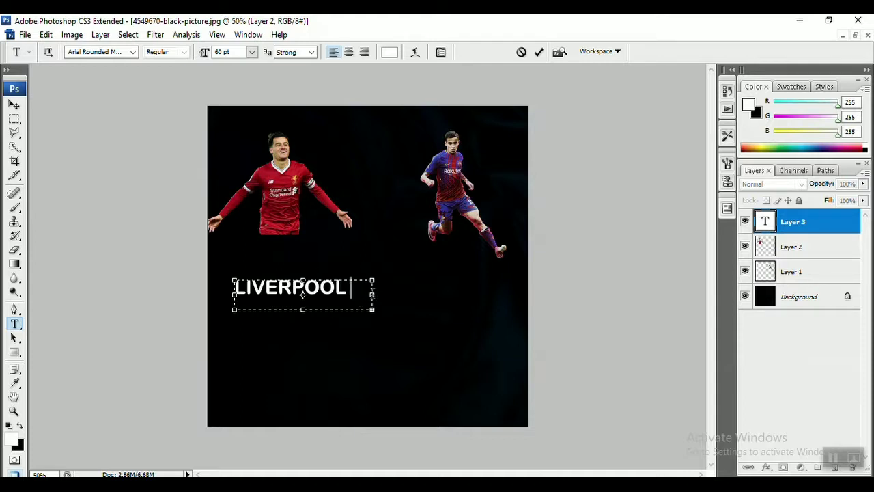
type("FC")
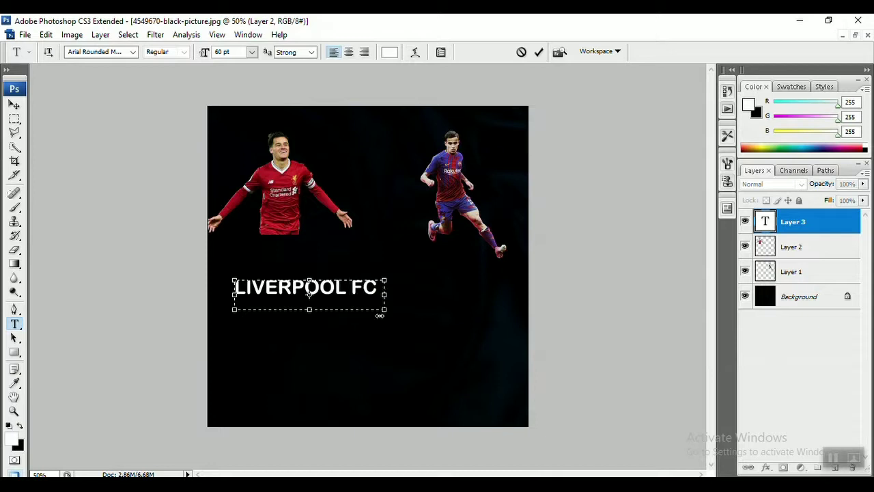
left_click(15, 146)
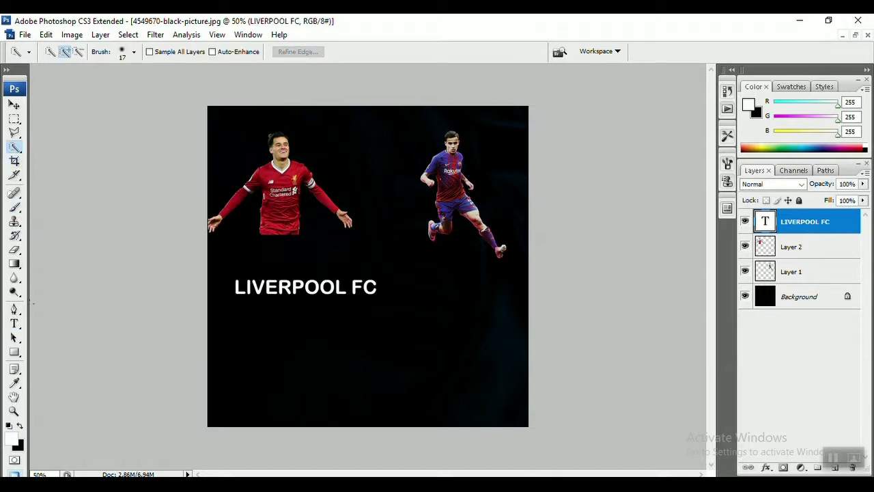
Step: Add a BARCELONA FC caption below and right of LIVERPOOL FC
left_click(14, 323)
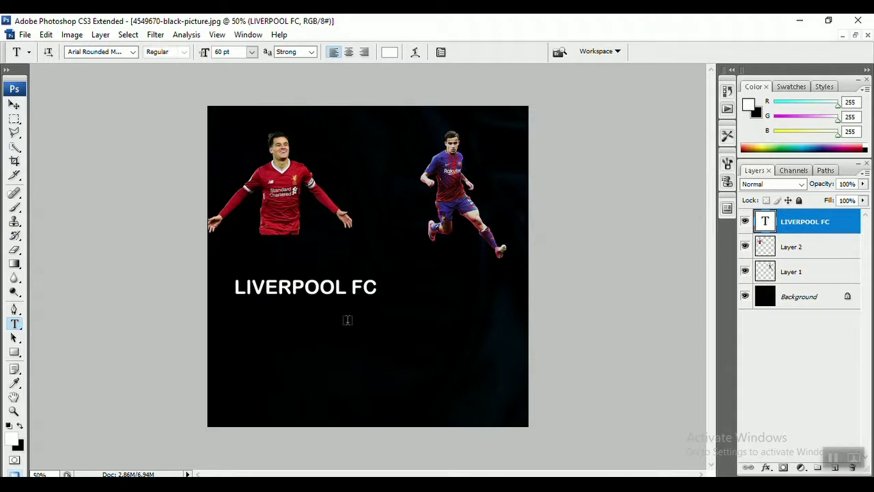
left_click_drag(351, 321, 509, 349)
type("BAR")
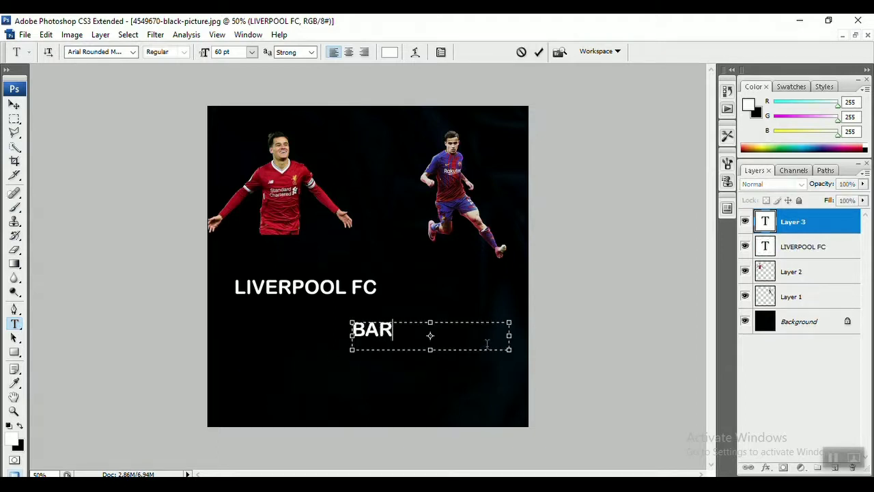
type("CELONA FC")
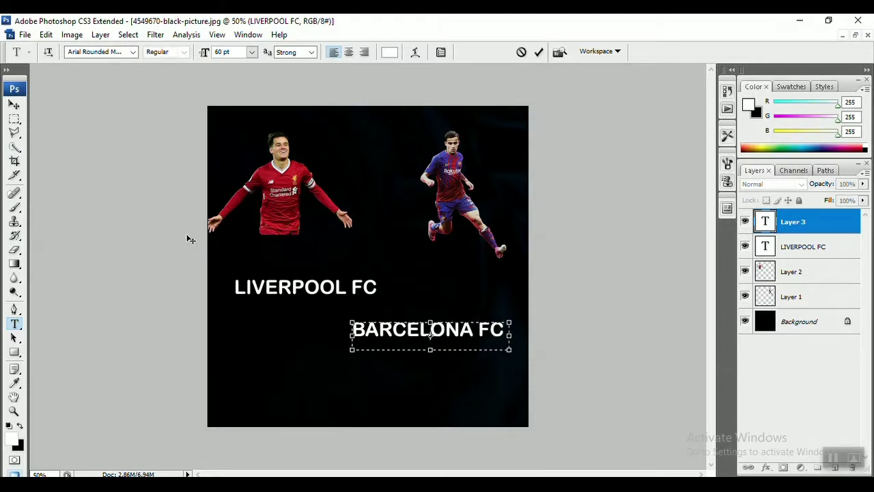
left_click(14, 107)
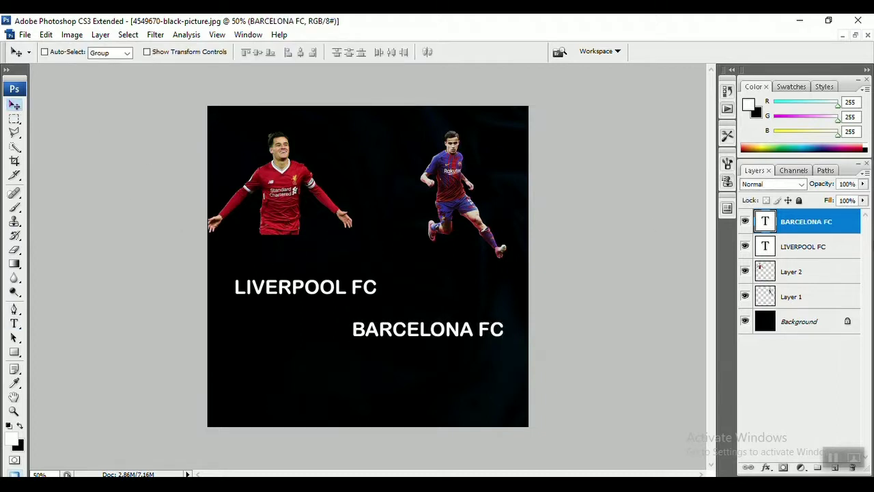
Step: Copy the white right arrow into the poster as Layer 3 between the two players
left_click(815, 244)
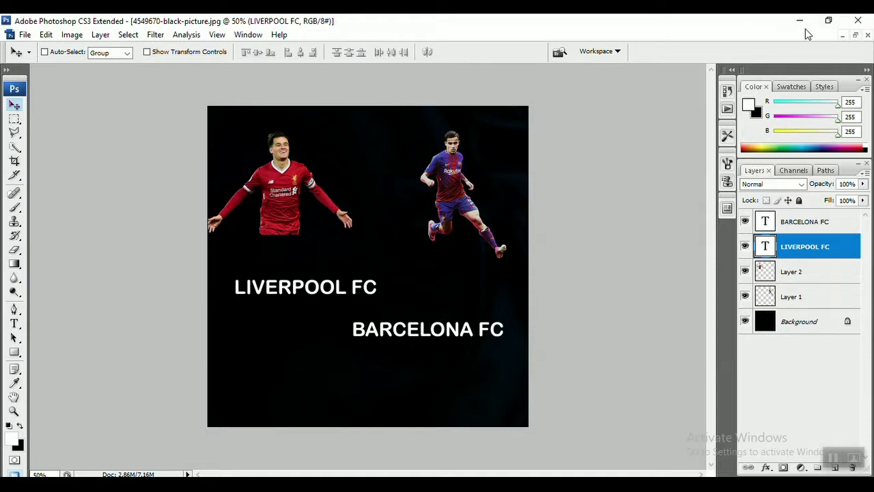
left_click(855, 35)
mouse_move(512, 181)
left_mouse_down()
mouse_move(548, 167)
mouse_move(544, 231)
left_mouse_up()
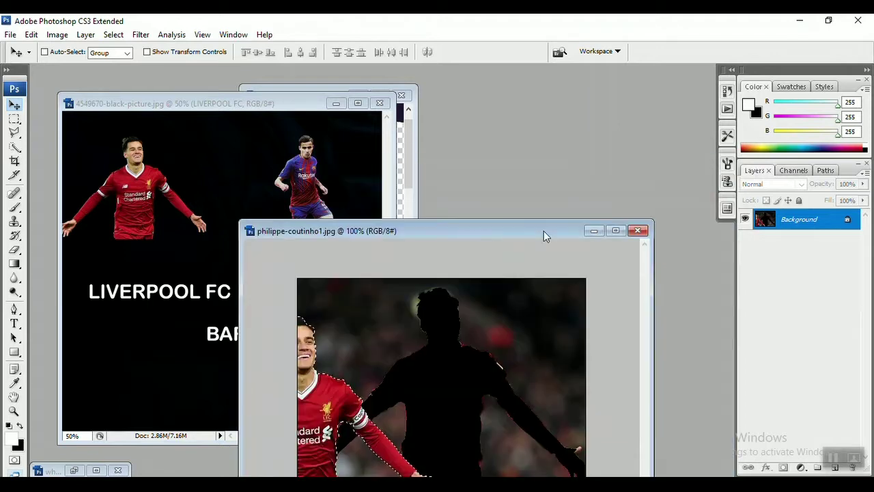
left_click(594, 230)
left_click(330, 91)
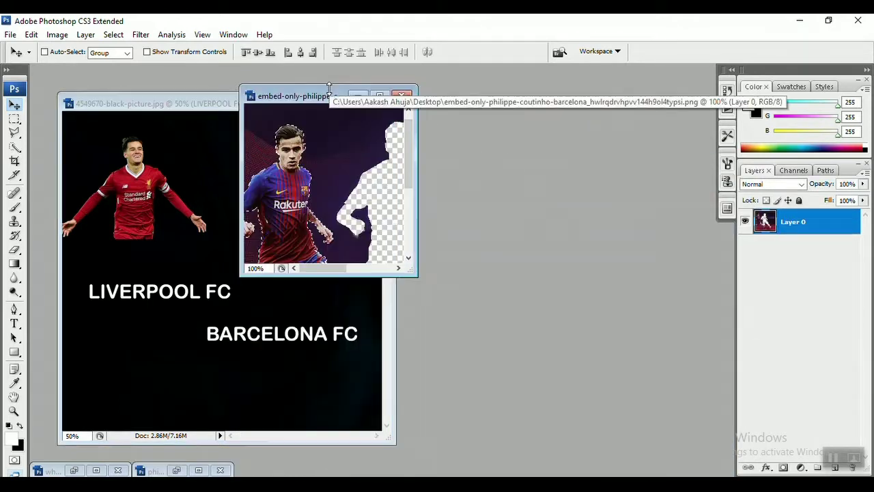
left_click(362, 96)
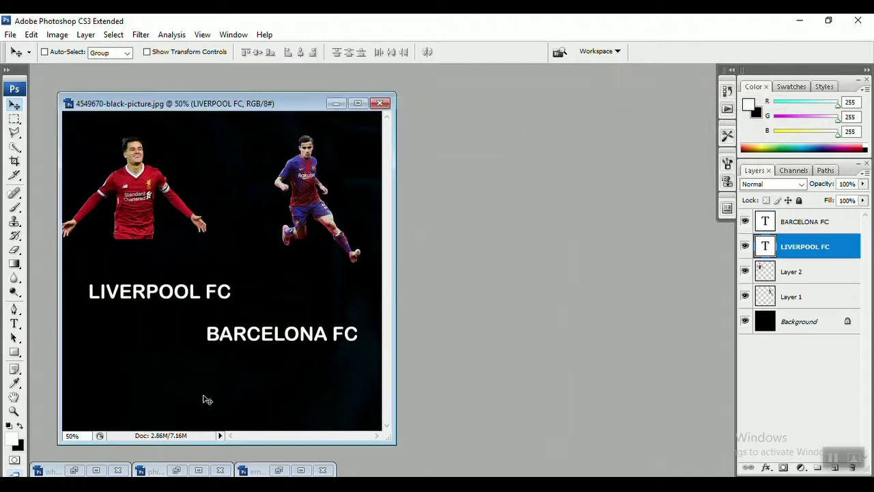
left_click(74, 471)
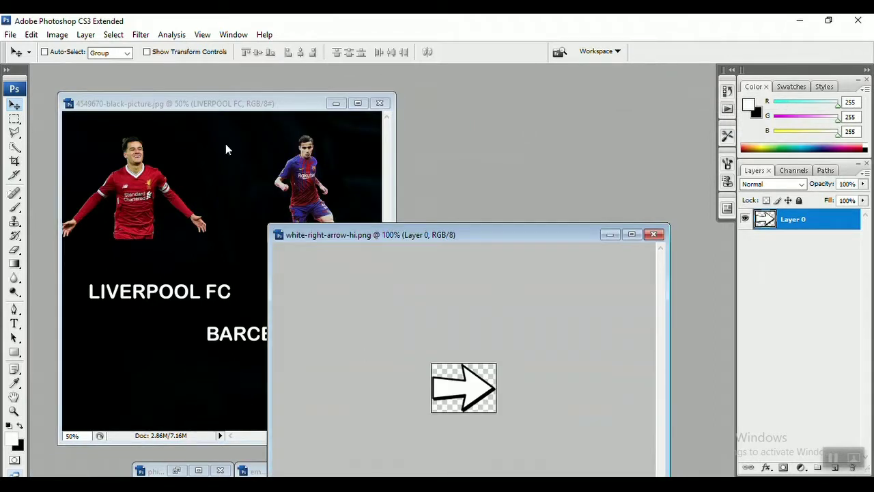
left_click_drag(484, 395, 258, 179)
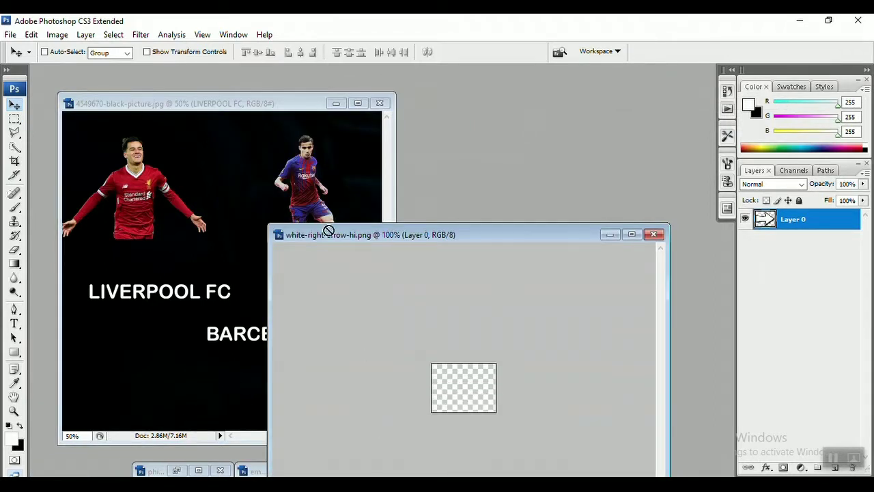
left_click(357, 103)
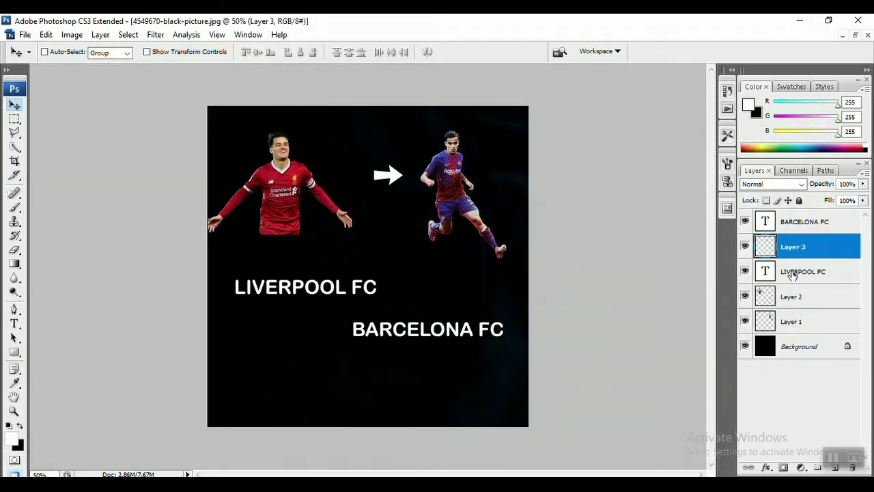
Step: Move LIVERPOOL FC left and down, and BARCELONA FC up onto the same line
left_click(790, 277)
left_click_drag(315, 296, 291, 315)
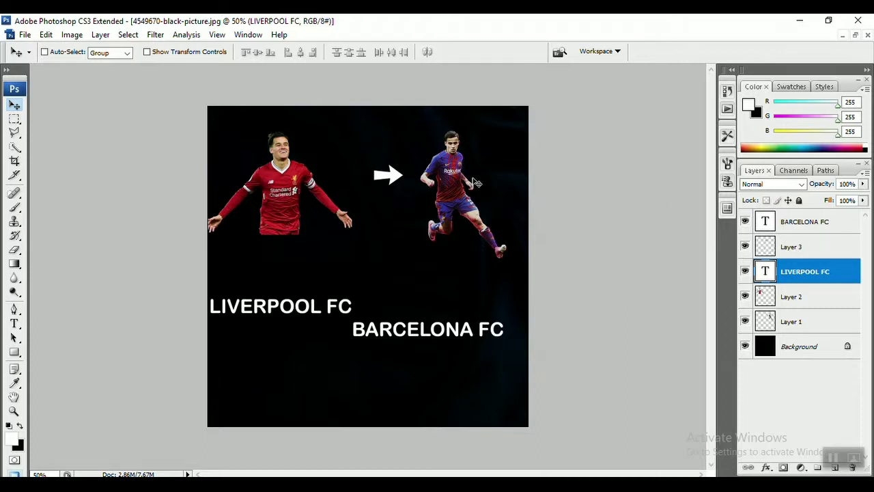
left_click(813, 228)
left_click_drag(487, 330, 503, 307)
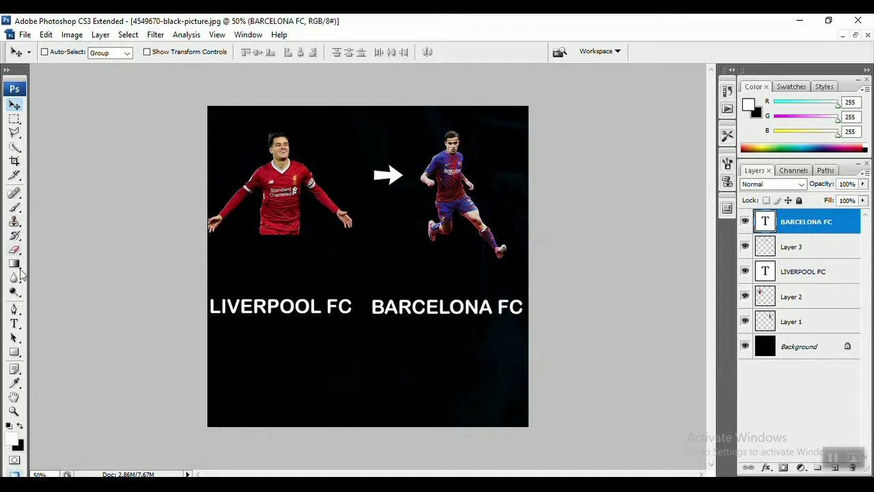
Step: Resize the LIVERPOOL FC caption from 60 pt to 50 pt, then select the BARCELONA FC text
left_click(15, 323)
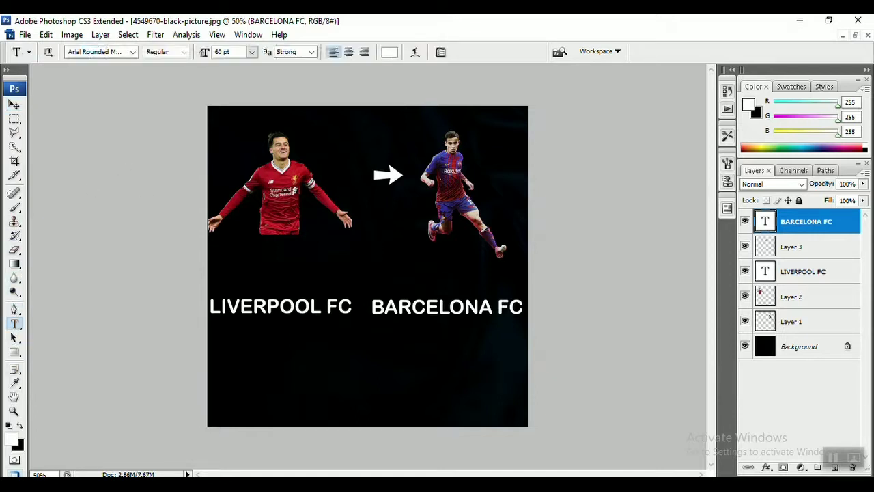
left_click_drag(353, 305, 209, 306)
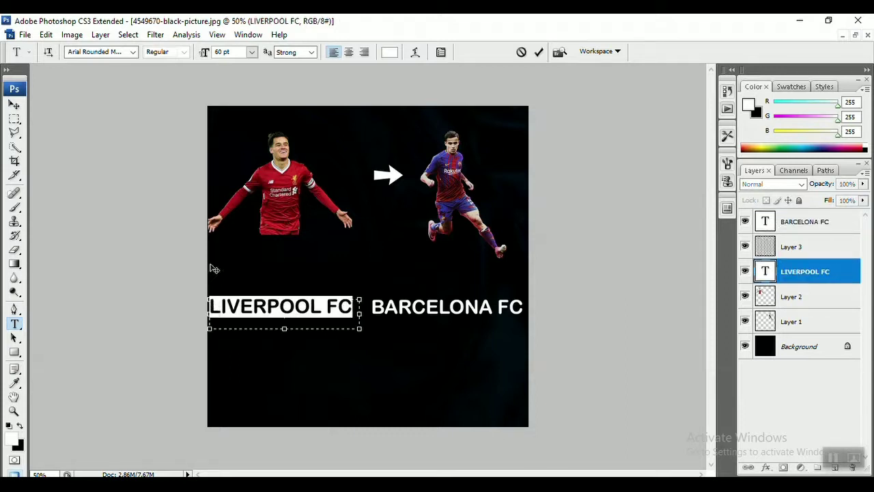
left_click(252, 52)
left_click(225, 52)
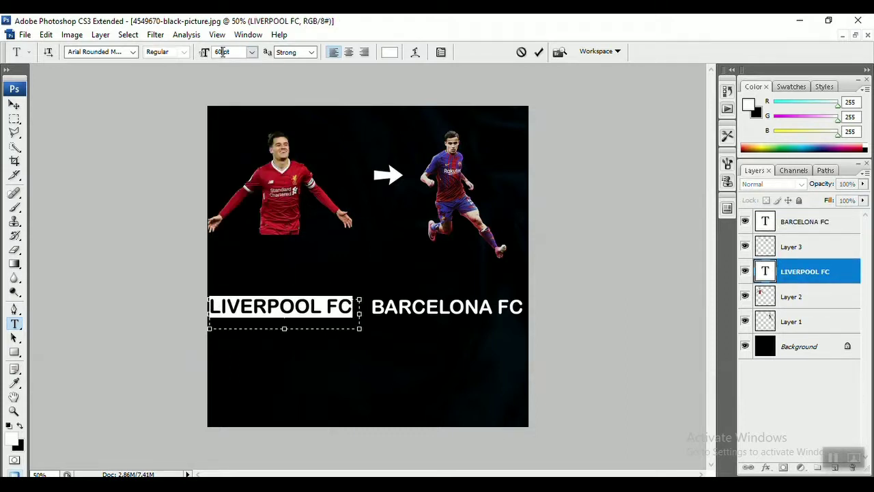
key("BackSpace")
key("BackSpace")
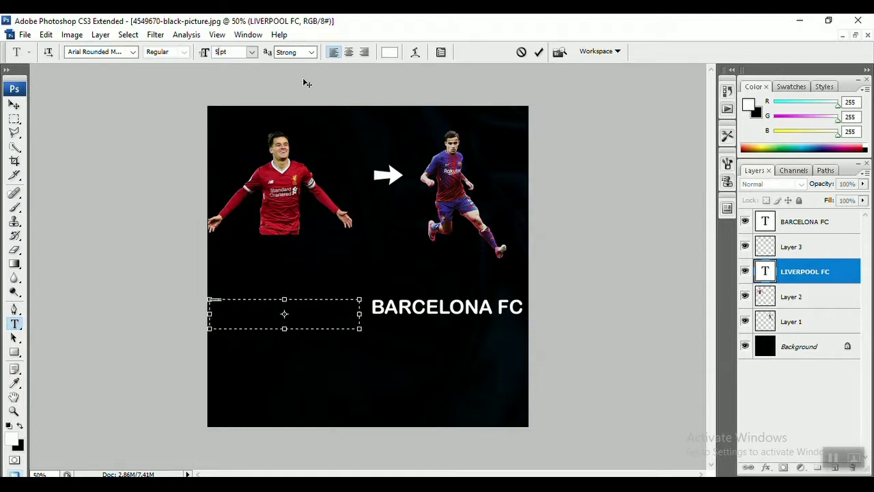
type("50")
left_click(14, 104)
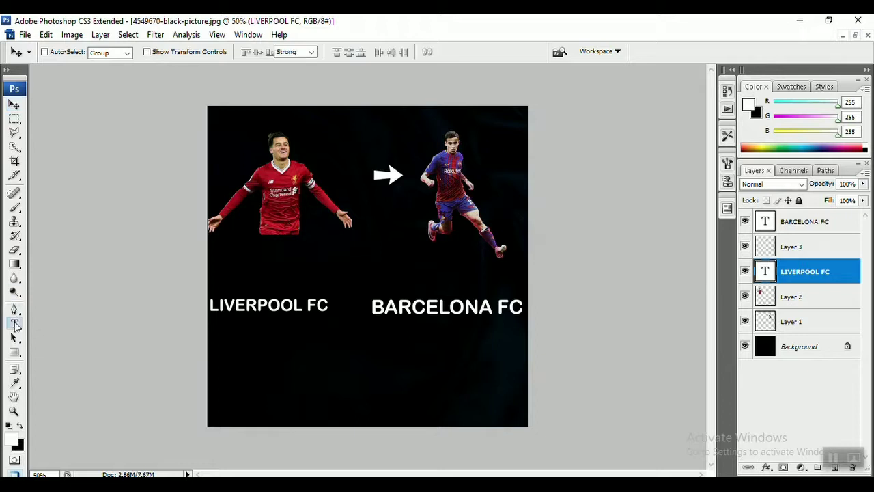
left_click(15, 323)
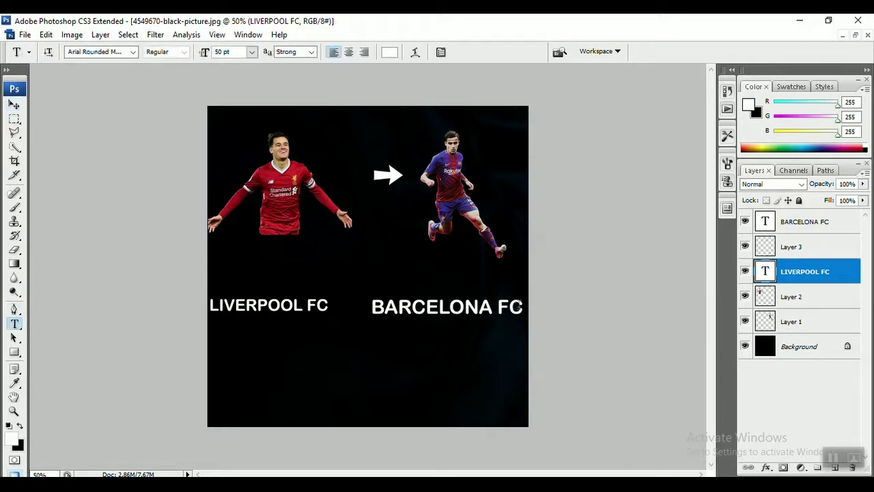
left_click_drag(522, 307, 370, 307)
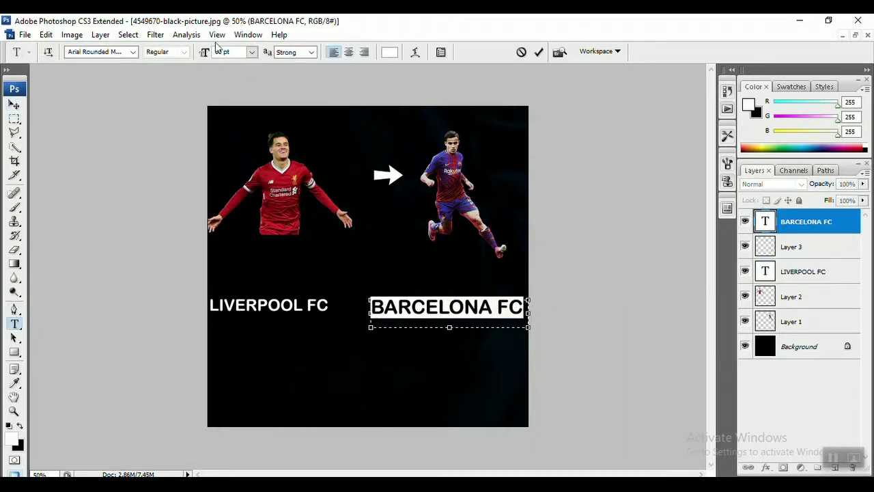
Step: Apply and commit a 50 pt size to the BARCELONA FC caption
type("5")
key("Return")
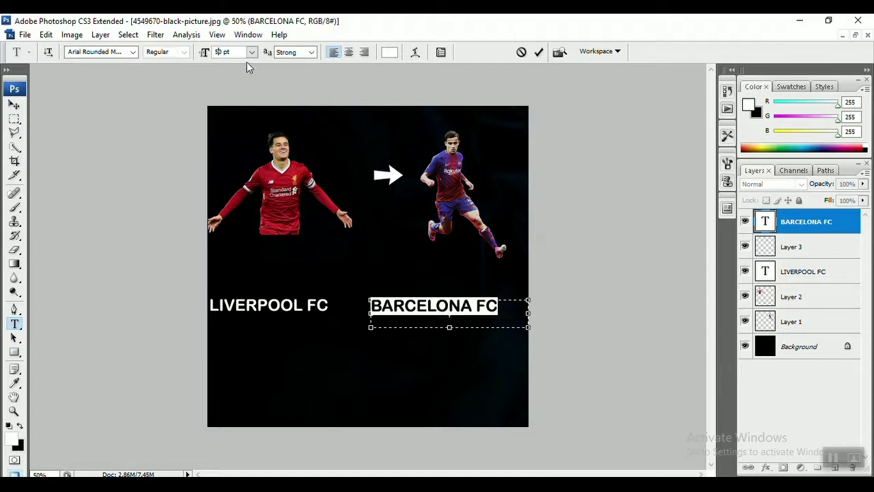
left_click(14, 104)
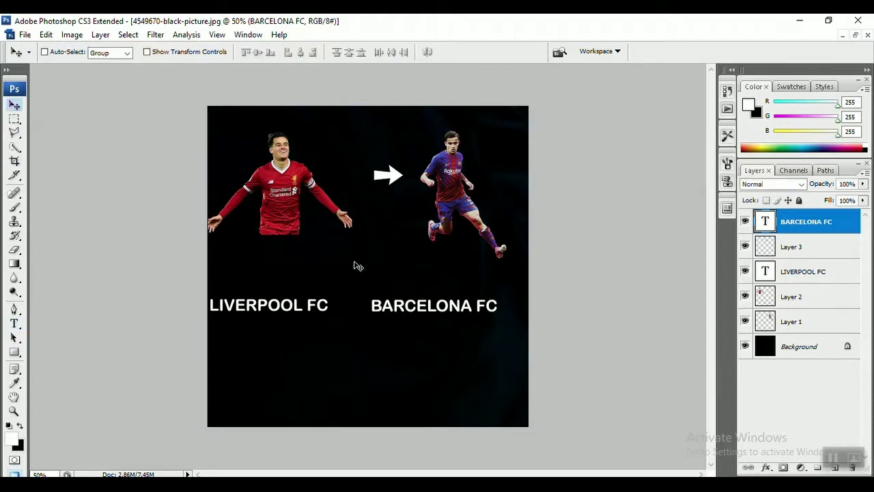
Step: Move the arrow (Layer 3) between the captions and nudge both captions to centre the row
left_click(811, 252)
left_click_drag(392, 179, 358, 311)
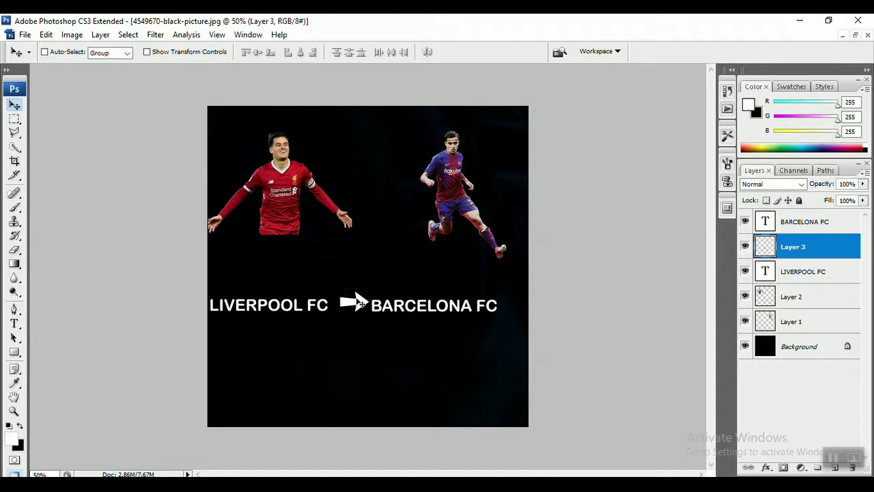
left_click_drag(361, 301, 370, 300)
left_click(807, 226)
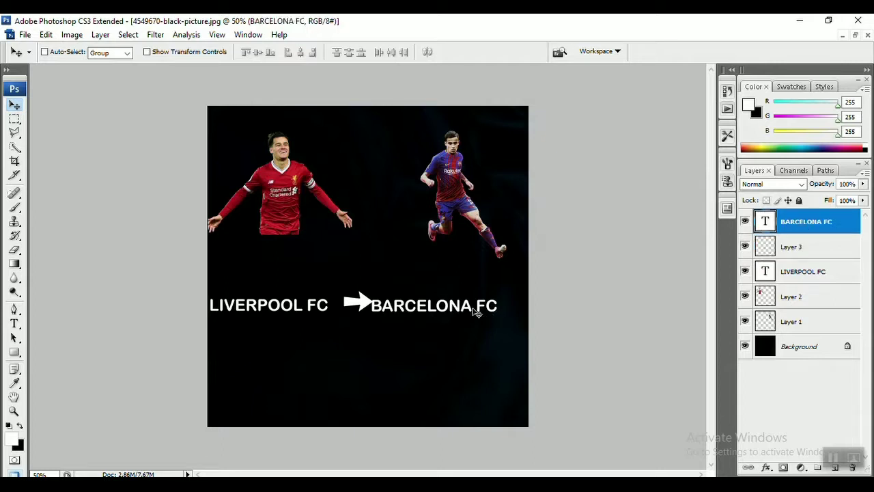
left_click_drag(472, 309, 484, 307)
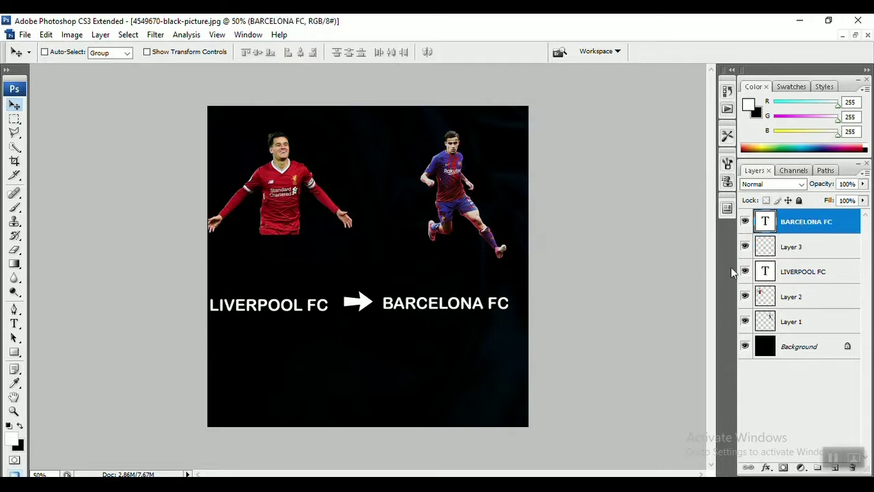
left_click(813, 271)
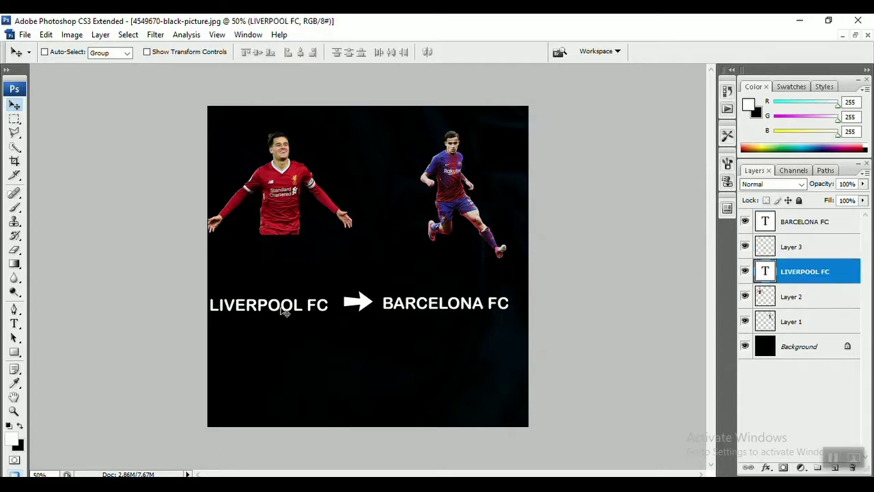
left_click_drag(286, 312, 288, 309)
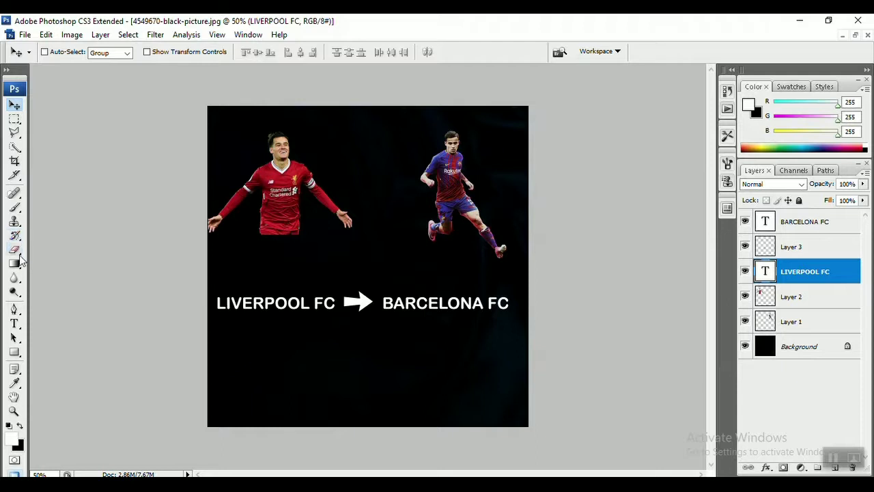
Step: Draw a text box near the bottom of the poster for the player's name
left_click(15, 323)
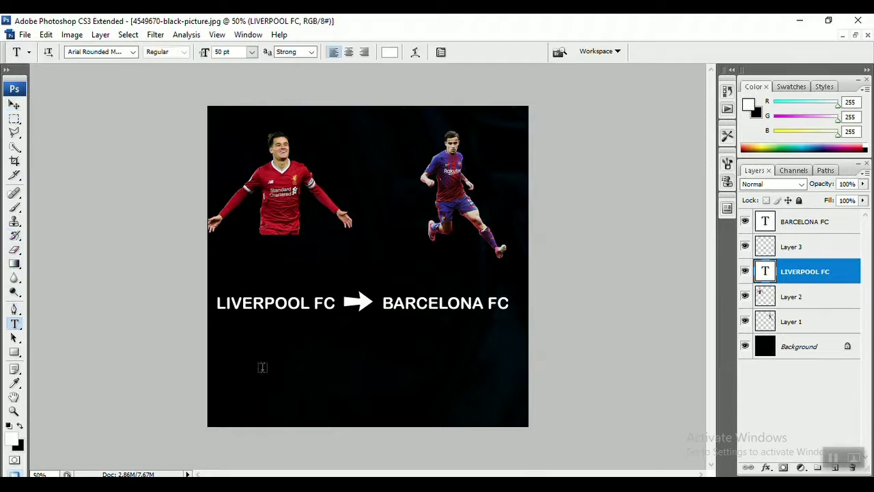
left_click_drag(257, 384, 497, 425)
left_click_drag(497, 424, 493, 425)
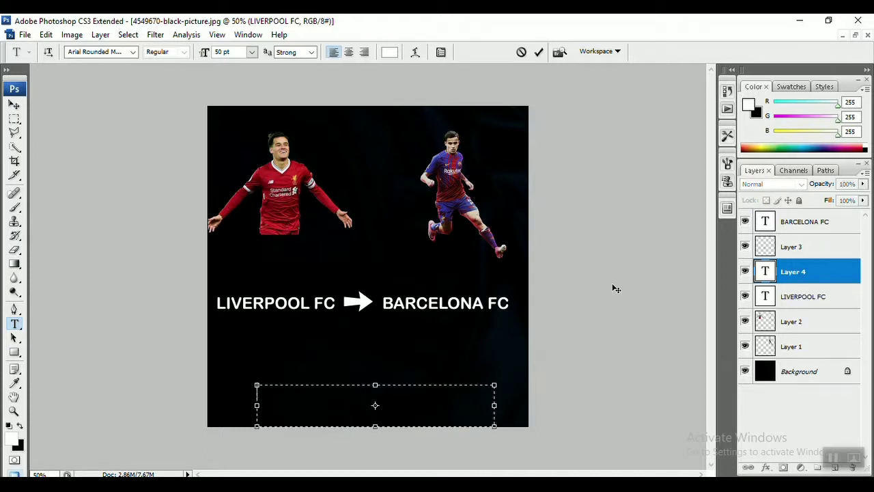
type("P")
Step: Set the text font to Monotype Corsiva
left_click(133, 52)
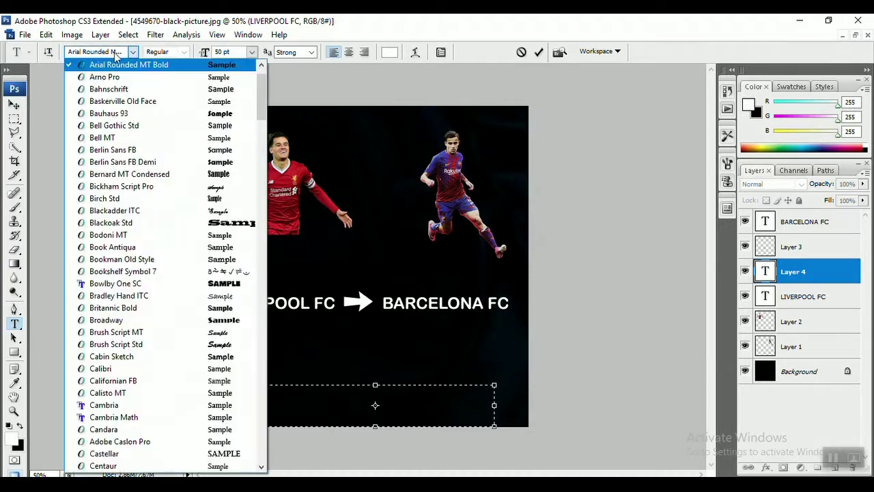
left_click(114, 55)
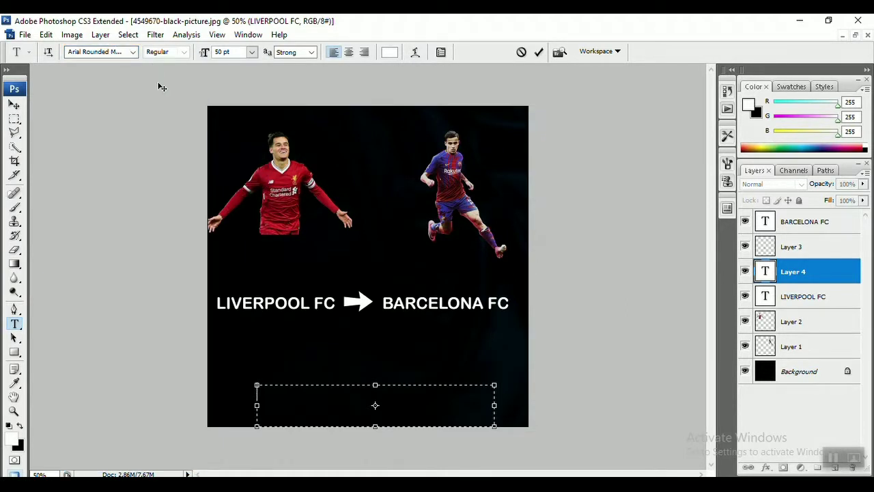
type("M")
key("BackSpace")
left_click(119, 53)
type("Mo")
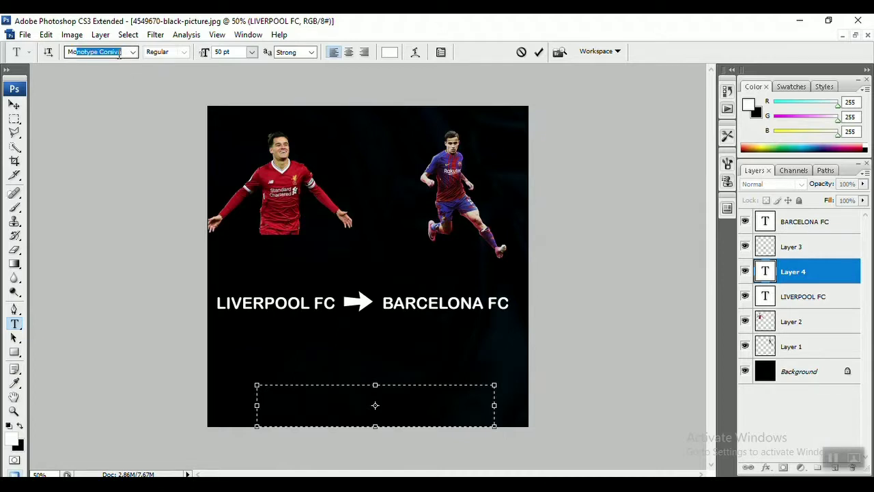
type("no")
key("Return")
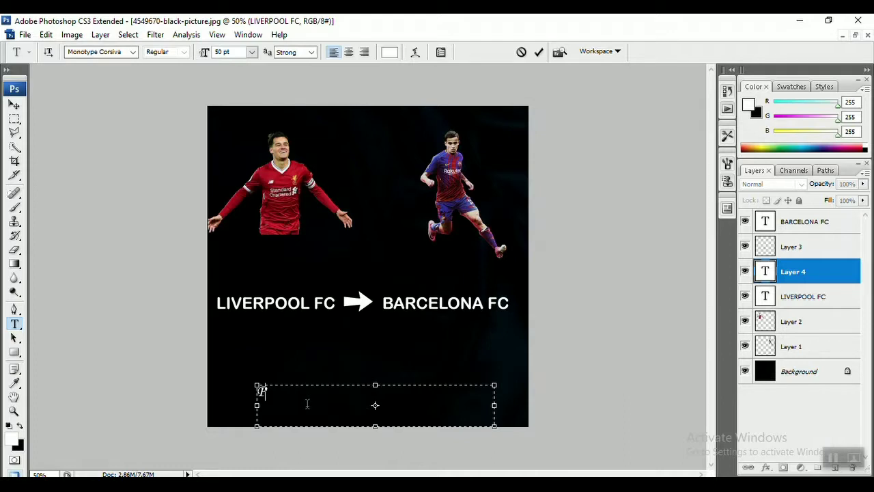
Step: Set the size to 72 pt, type PHIL, and switch to Chrome
left_click(252, 52)
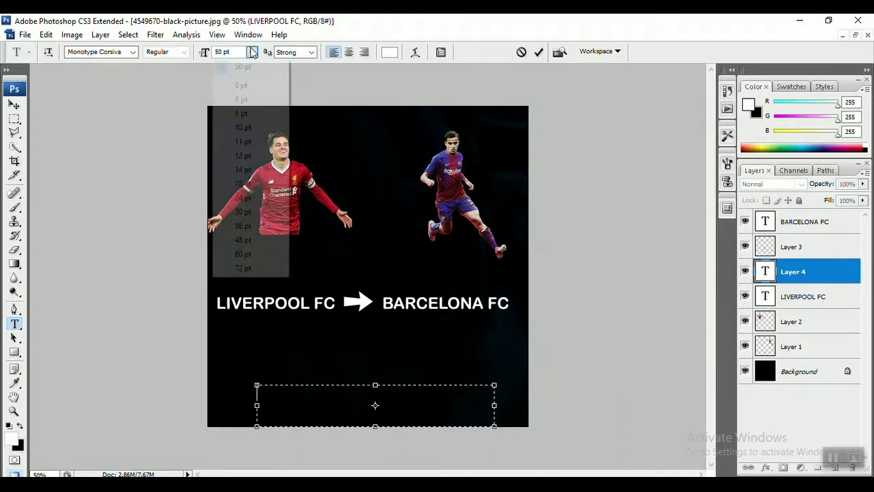
left_click(285, 267)
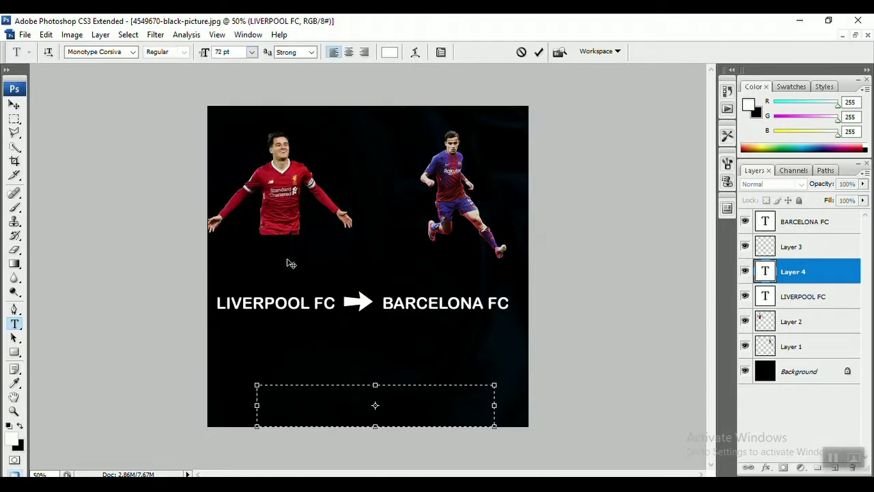
type("PHIL")
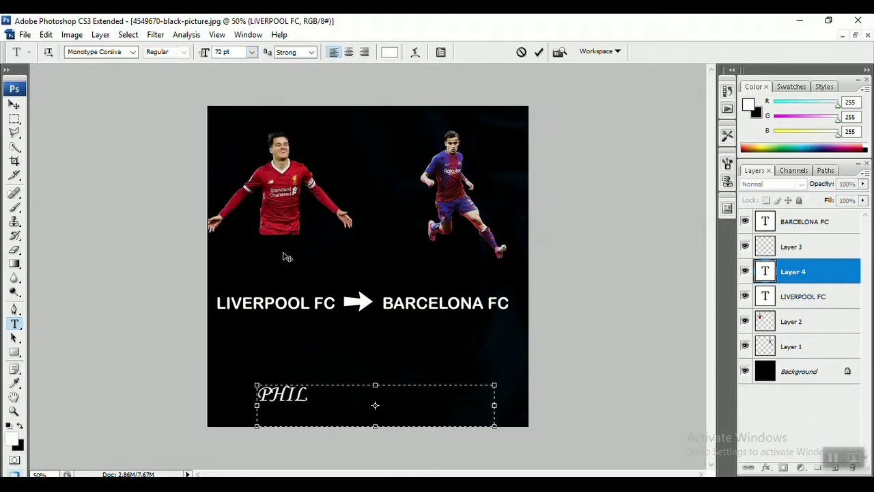
key("alt+Tab")
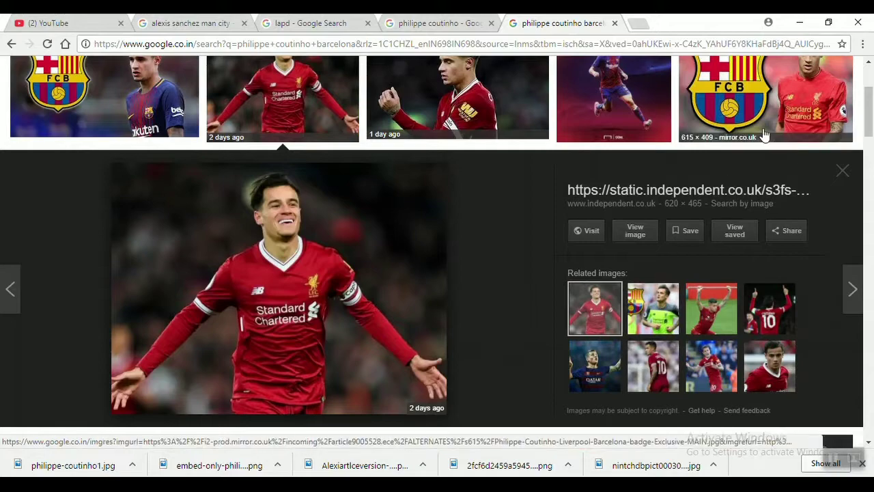
Step: Switch the philippe coutinho barcelona search from Images to the All results
scroll(765, 137, "up", 3)
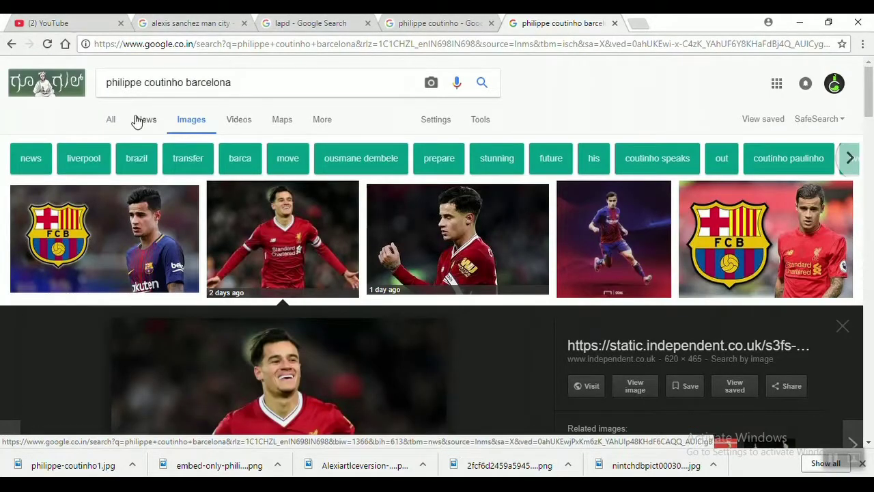
left_click(110, 119)
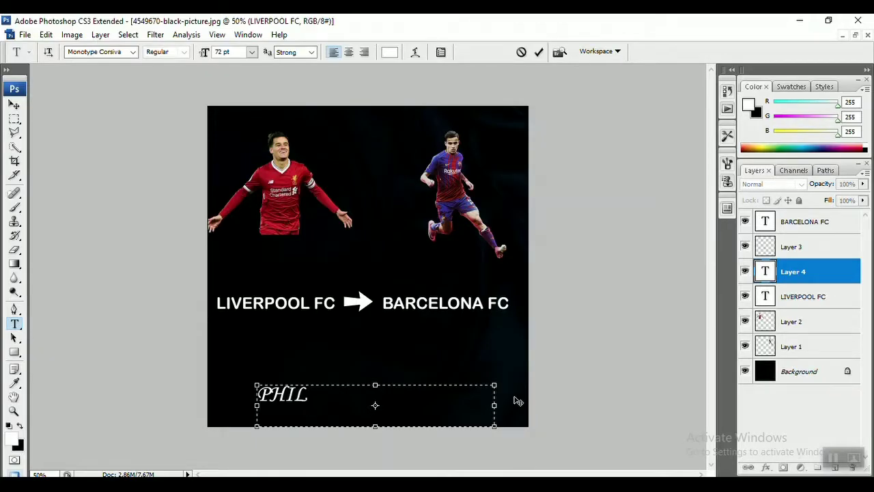
Step: Type IPPE COUTINHO so the bottom text reads PHILIPPE COUTINHO, briefly checking Chrome
type("ILI")
type("PPE")
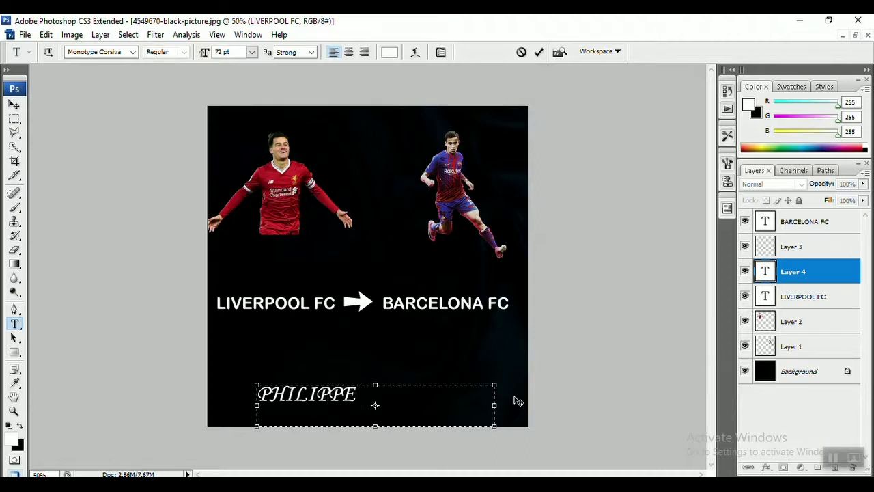
type(" COUTINH")
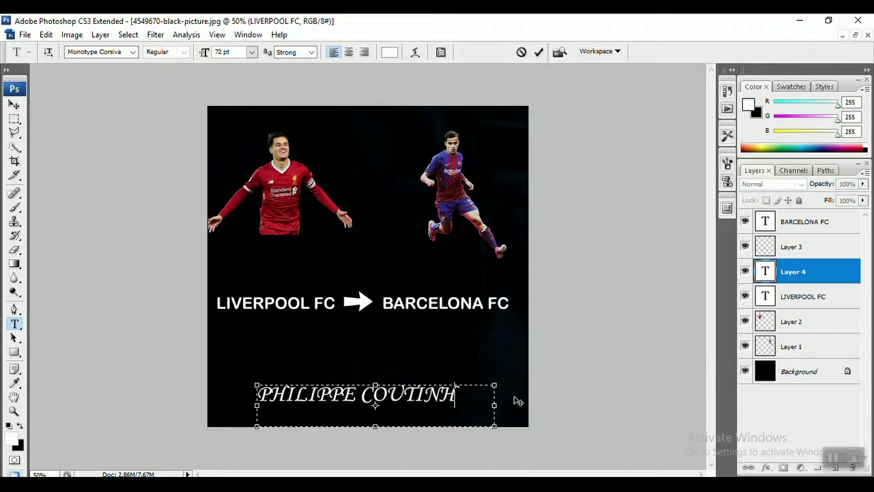
type("O")
key("alt+Tab")
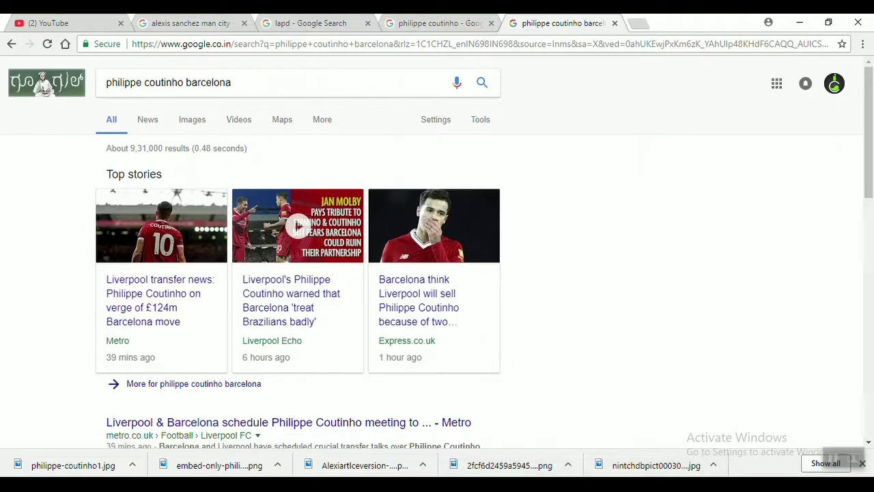
key("alt+Tab")
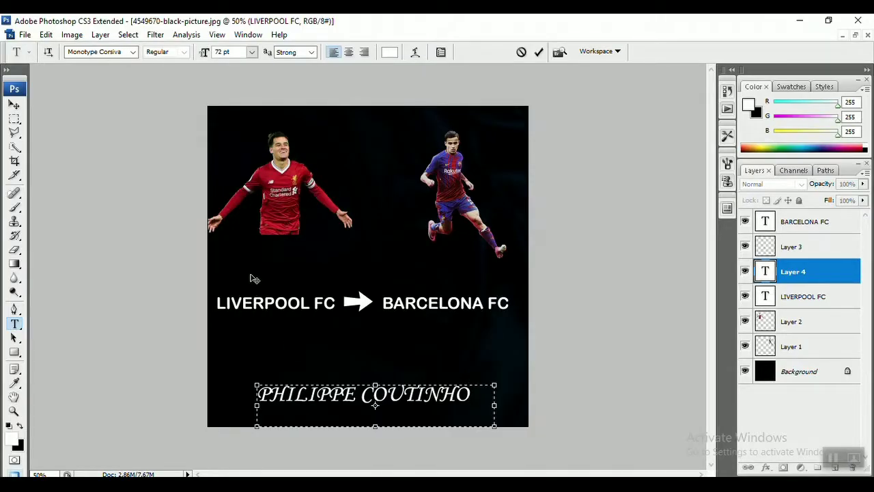
Step: Commit the PHILIPPE COUTINHO text and nudge it right to centre below the captions
left_click(15, 106)
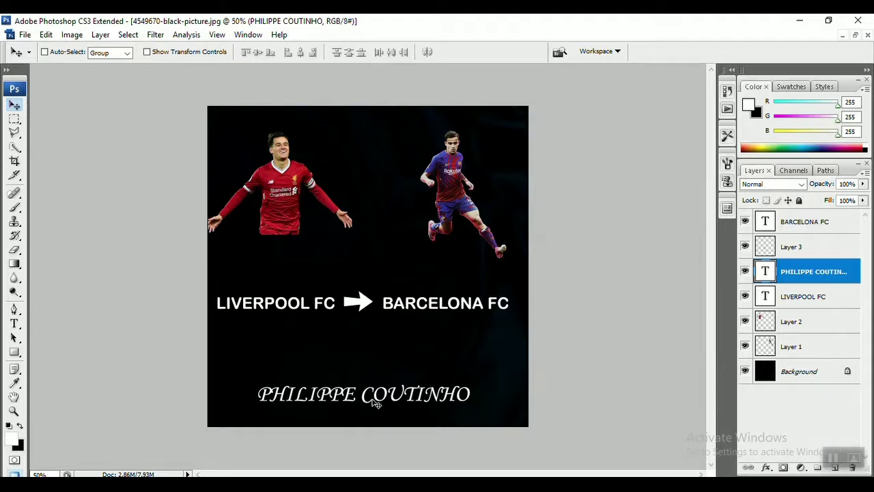
left_click_drag(374, 403, 382, 401)
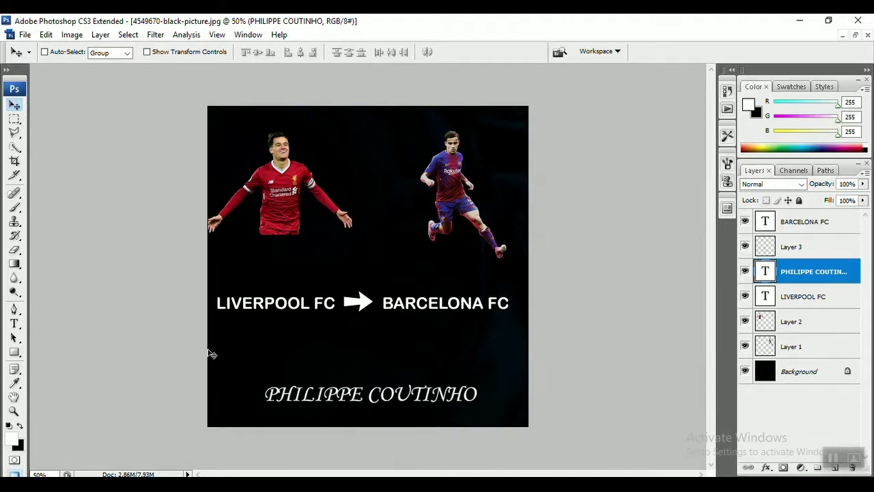
left_click(852, 457)
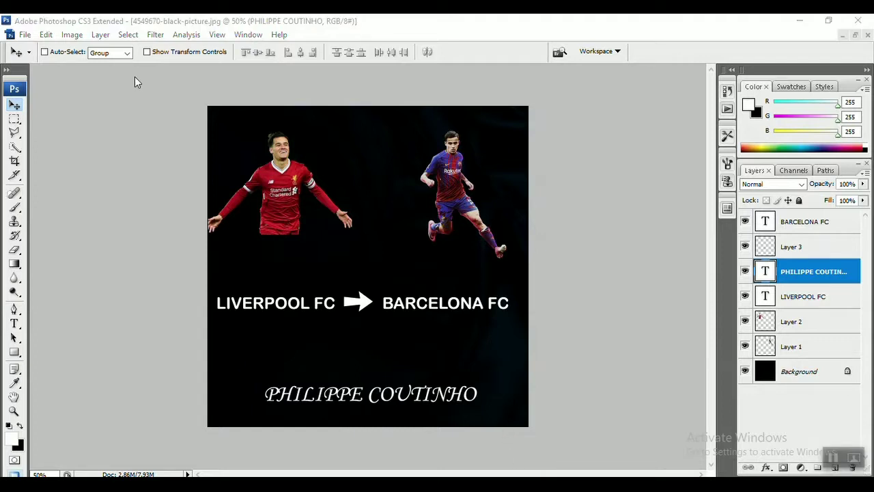
left_click(53, 68)
Step: Save the poster as JPEG named COUTINHO on the Desktop, reaching JPEG Options
left_click(24, 35)
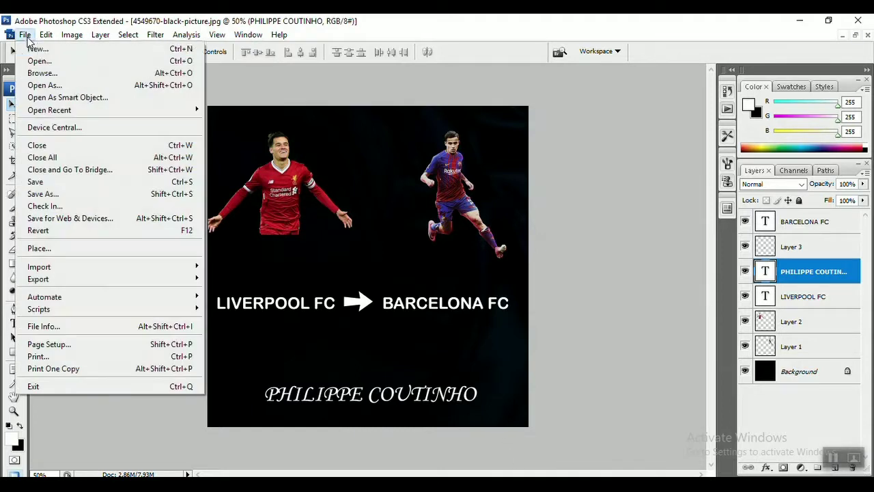
left_click(54, 198)
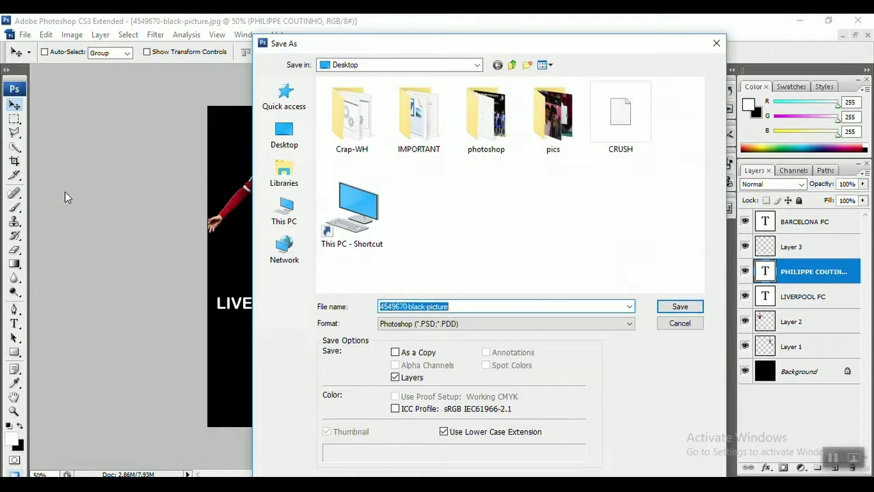
left_click(396, 327)
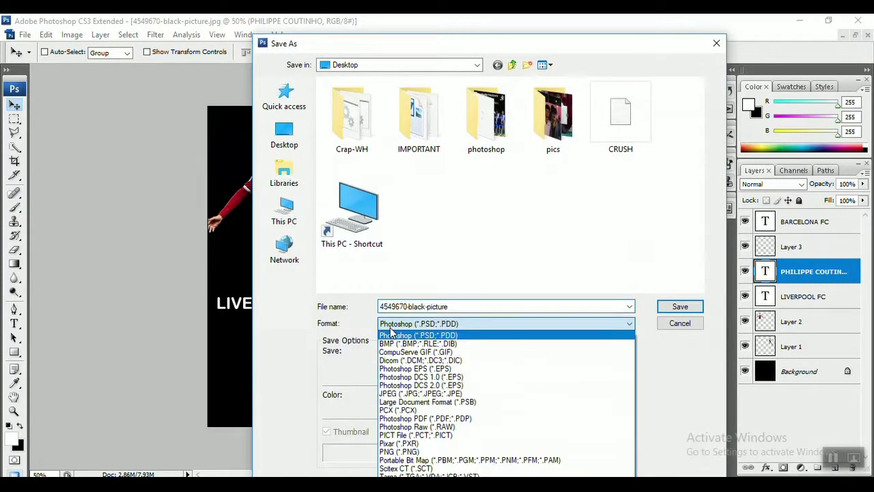
left_click(409, 392)
left_click(461, 307)
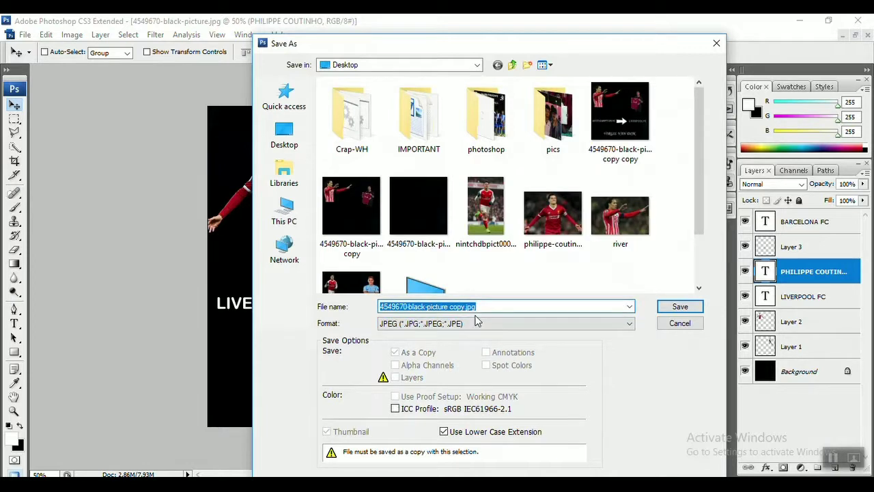
left_click(461, 306)
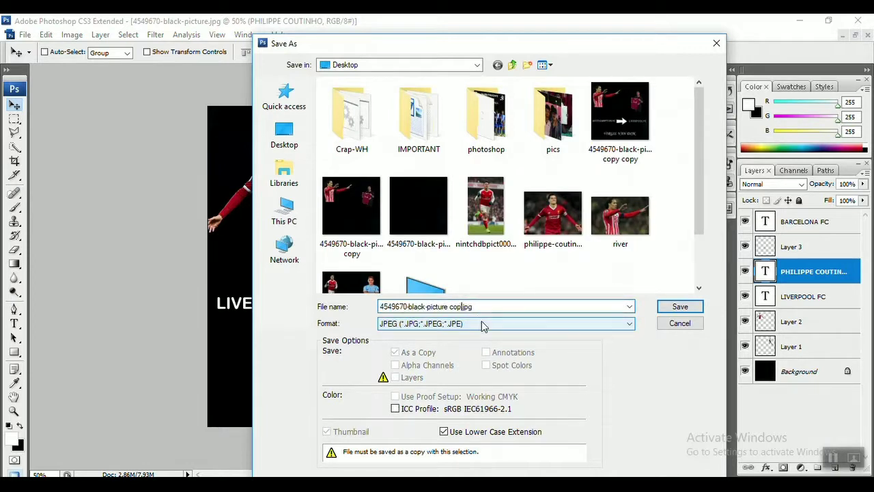
key("BackSpace")
key("BackSpace")
key("BackSpace")
key("BackSpace")
key("BackSpace")
key("BackSpace")
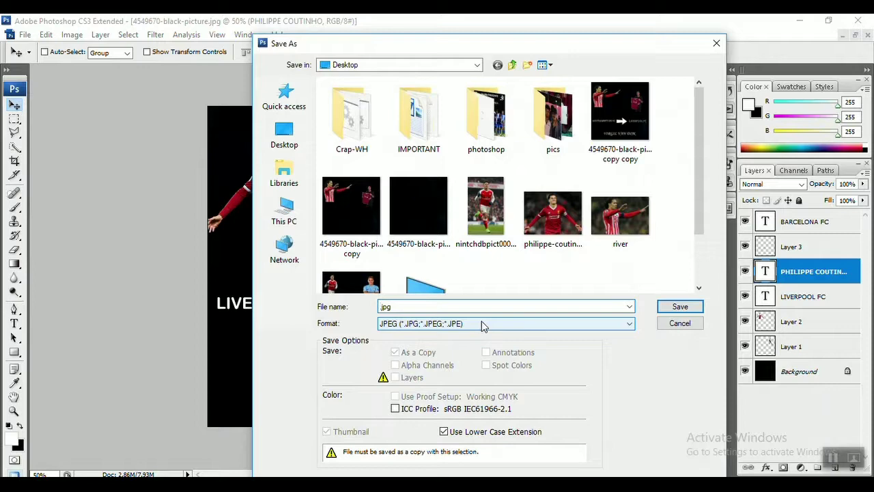
type("COUTINHO")
key("Return")
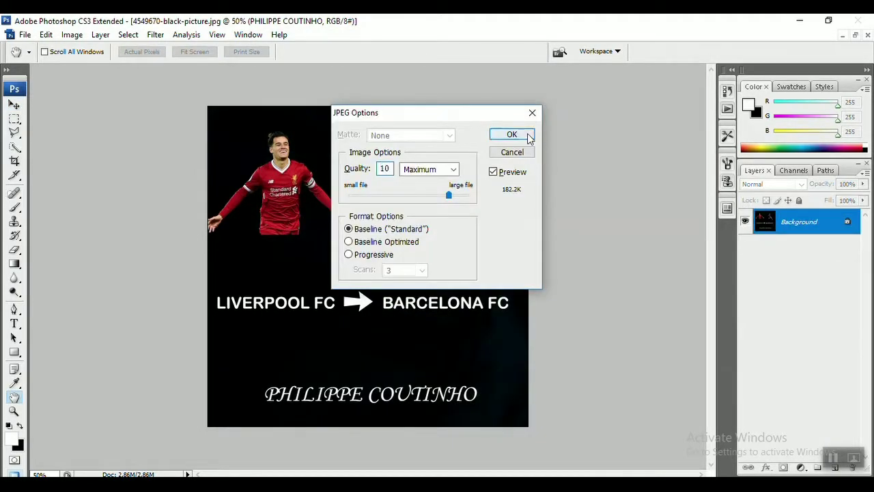